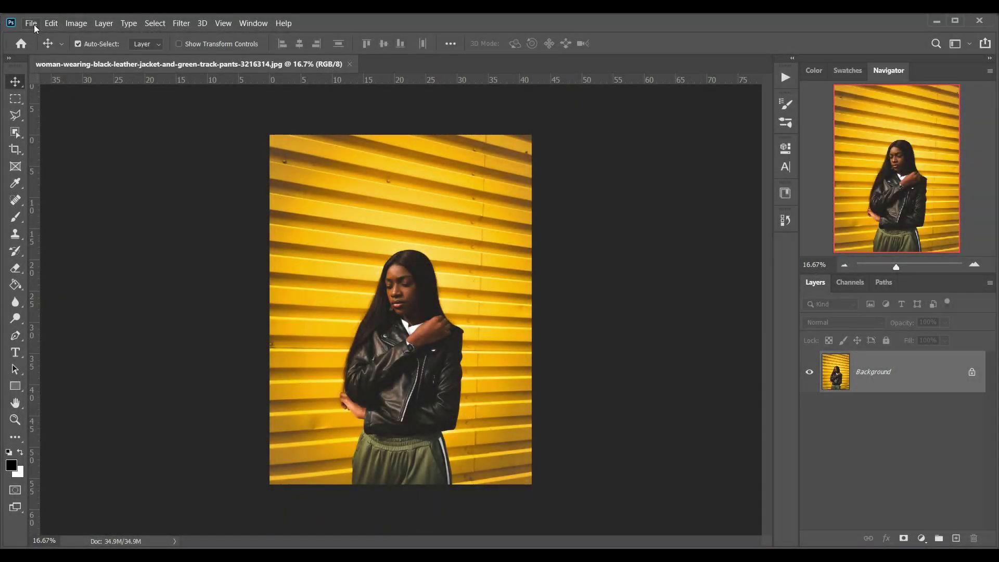
- Create a new white 2000 × 2000 px document at 72 pixels per inch
{"action": "left_click", "coordinate": [31, 24]}
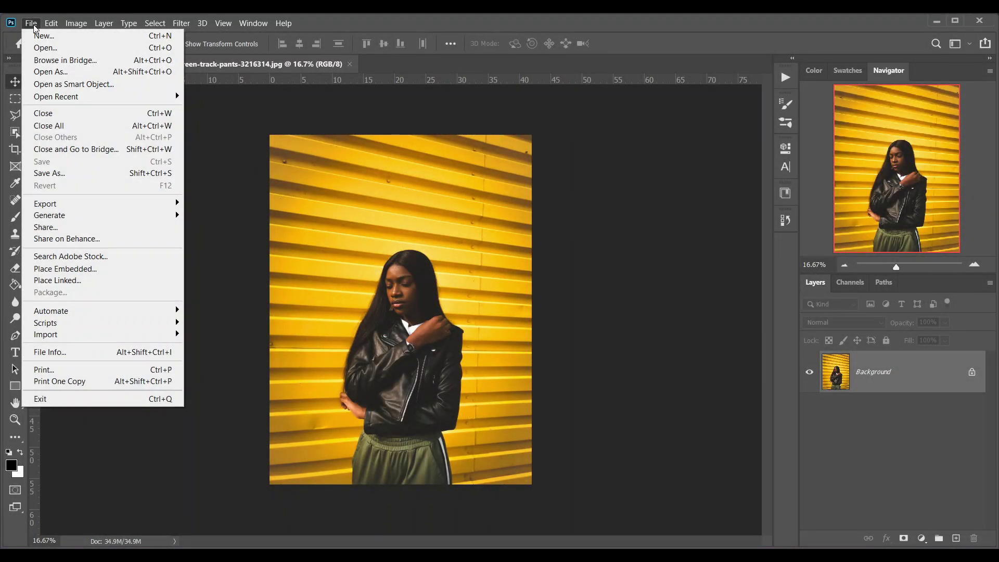
{"action": "left_click", "coordinate": [44, 34]}
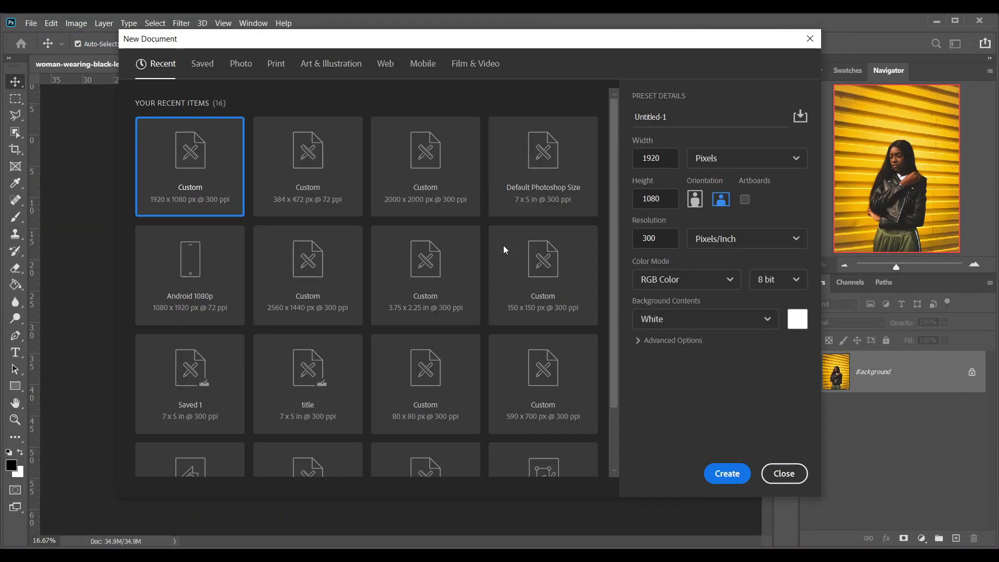
{"action": "double_click", "coordinate": [662, 159]}
{"action": "type", "text": "200"}
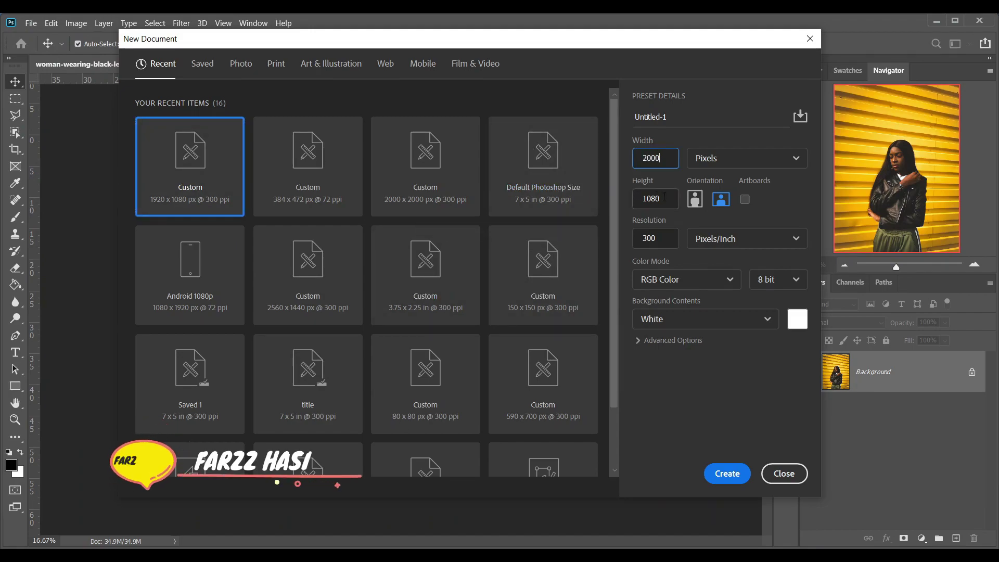
{"action": "type", "text": "0"}
{"action": "key", "text": "Tab"}
{"action": "type", "text": "2000"}
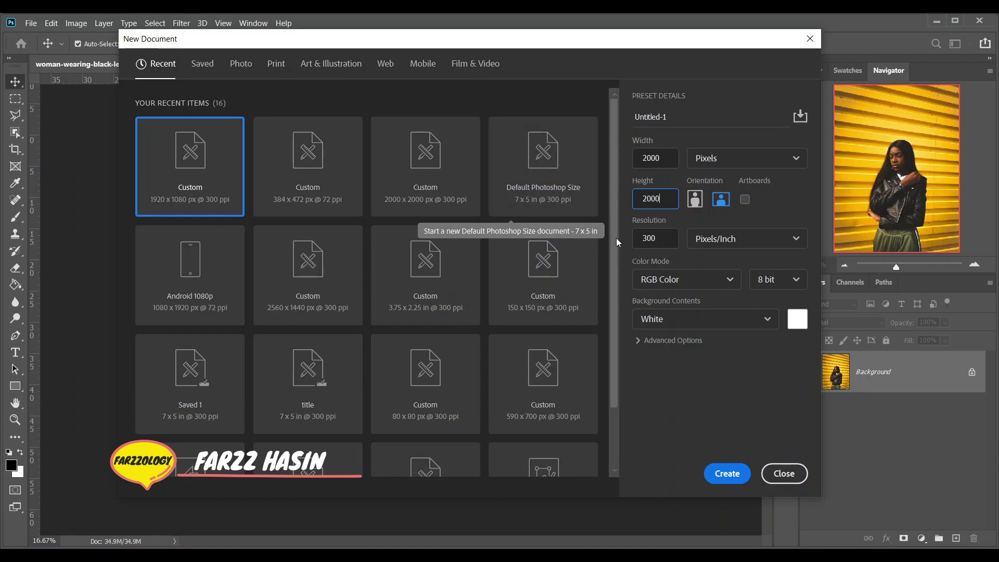
{"action": "key", "text": "Tab"}
{"action": "type", "text": "7"}
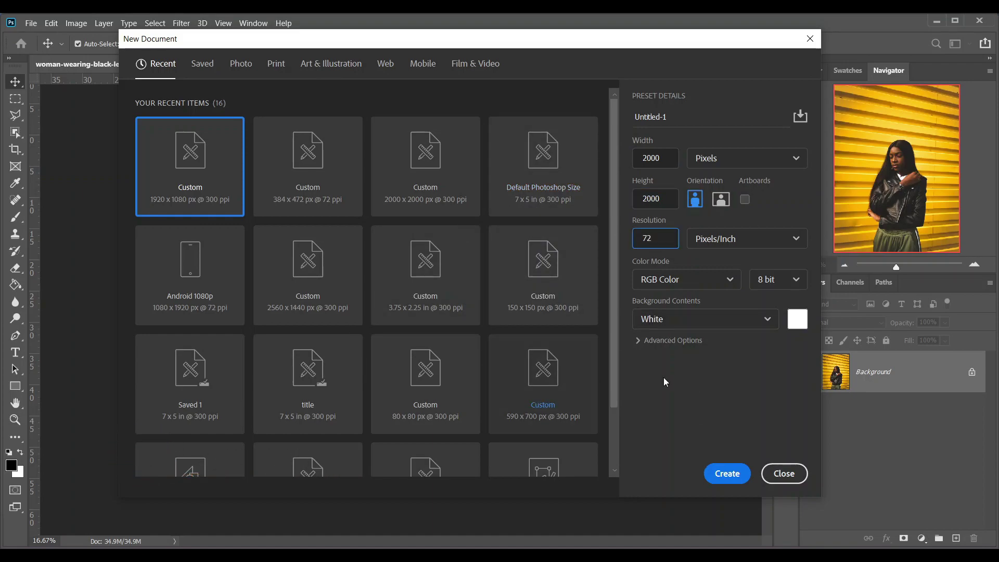
{"action": "left_click", "coordinate": [721, 476]}
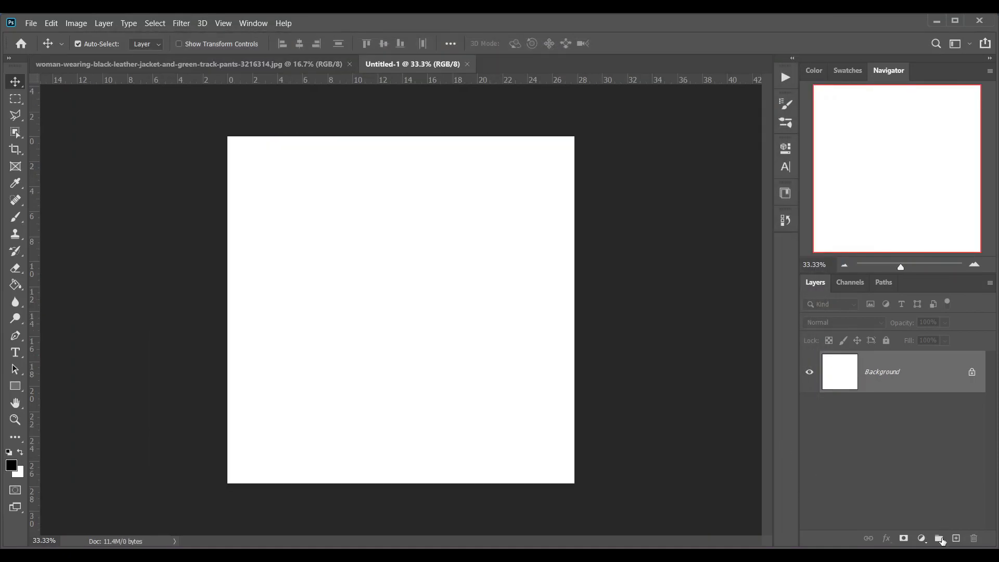
- Add a black (000000) Solid Color fill layer over the white background
{"action": "left_click", "coordinate": [921, 537]}
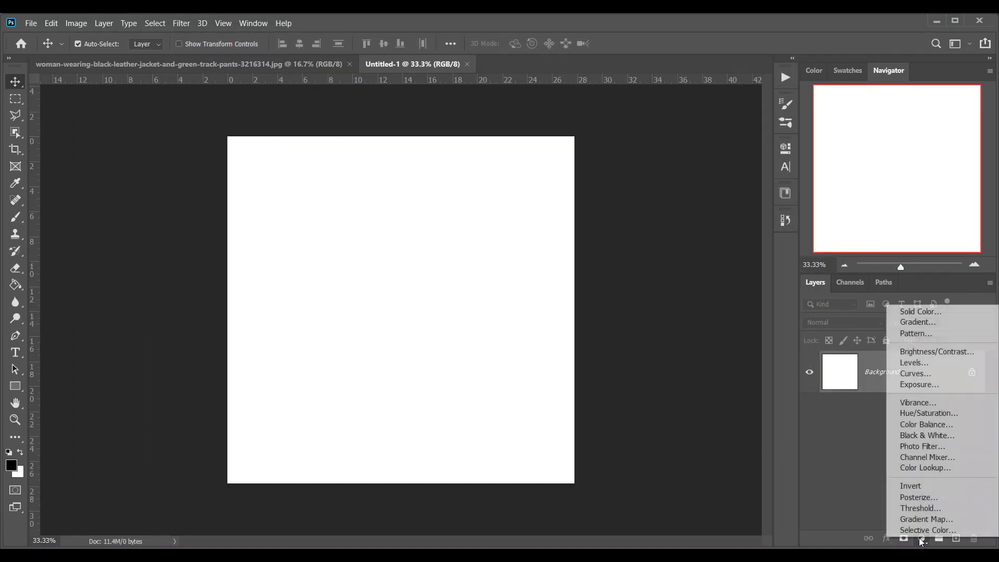
{"action": "left_click", "coordinate": [924, 315]}
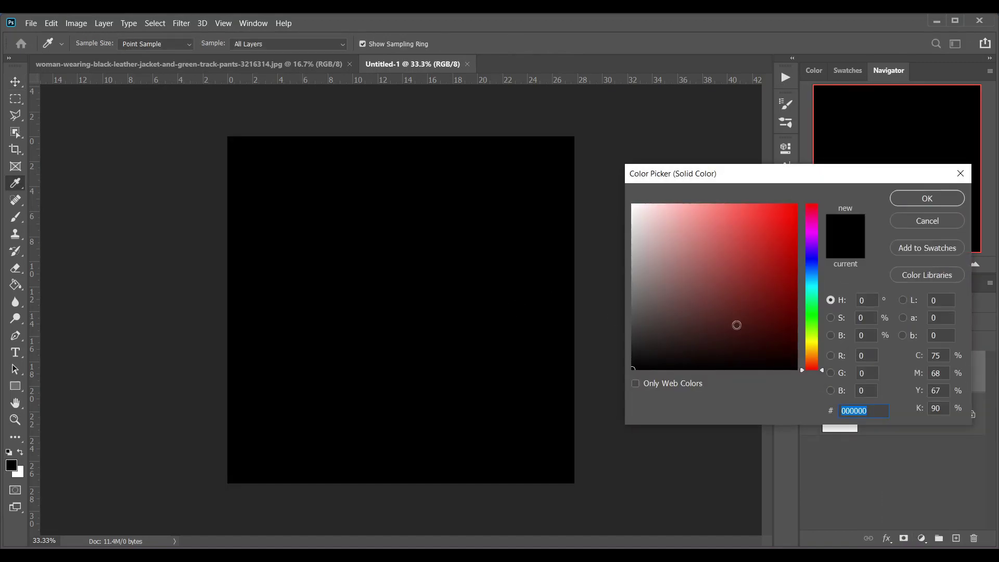
{"action": "left_click", "coordinate": [919, 202]}
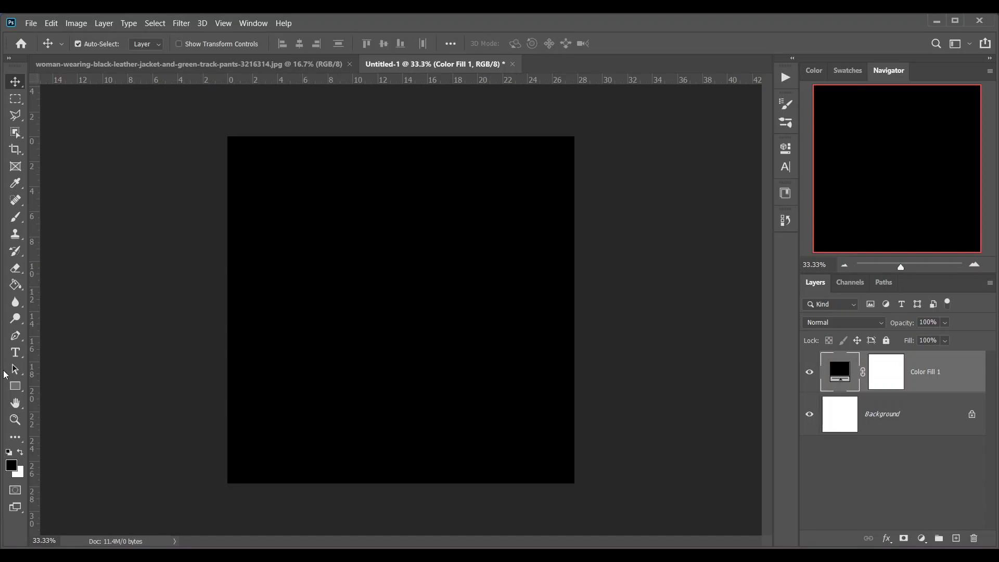
{"action": "left_click", "coordinate": [15, 385]}
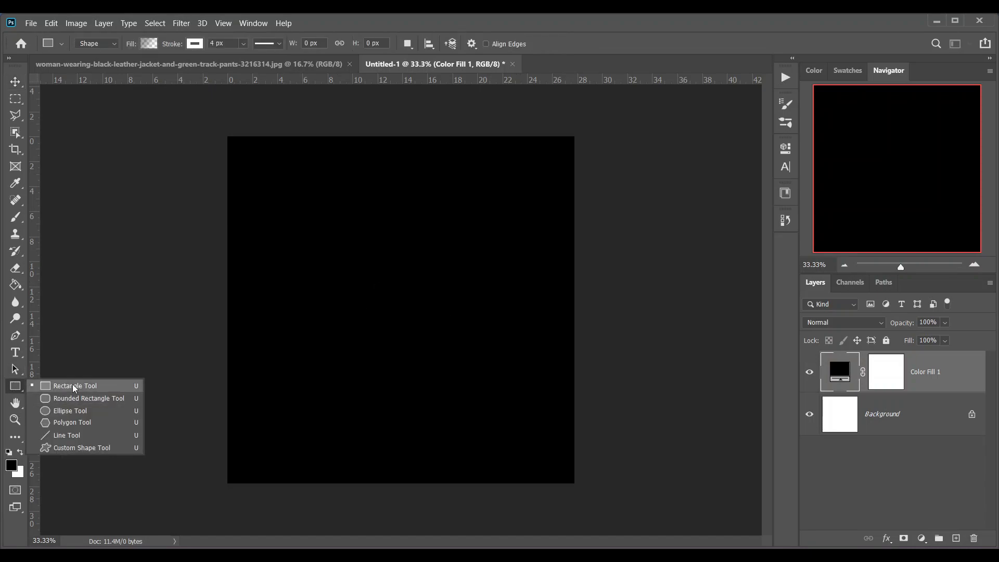
- Set up the Rectangle tool in Shape mode with an orange ff6600 fill
{"action": "left_click", "coordinate": [69, 386]}
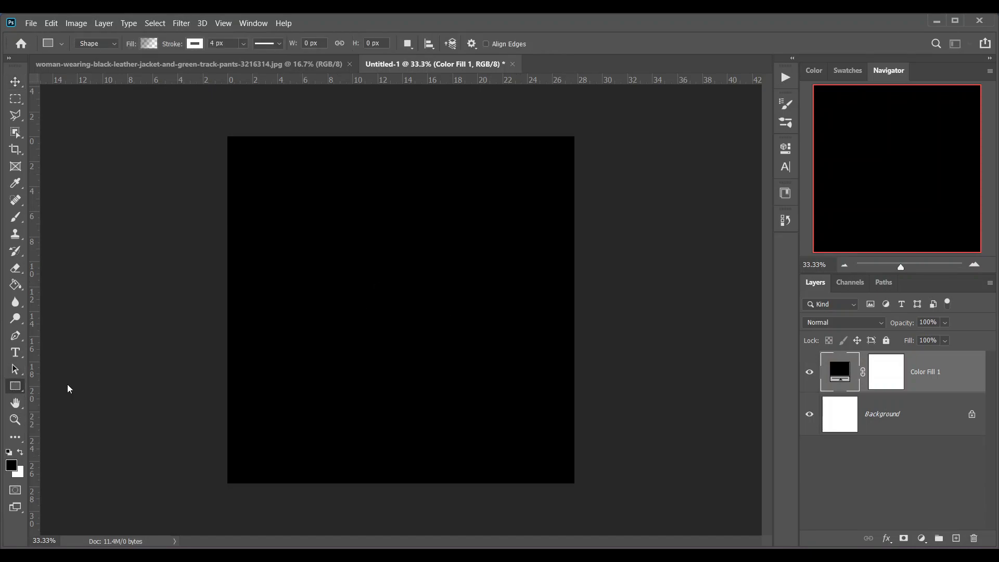
{"action": "left_click", "coordinate": [111, 46]}
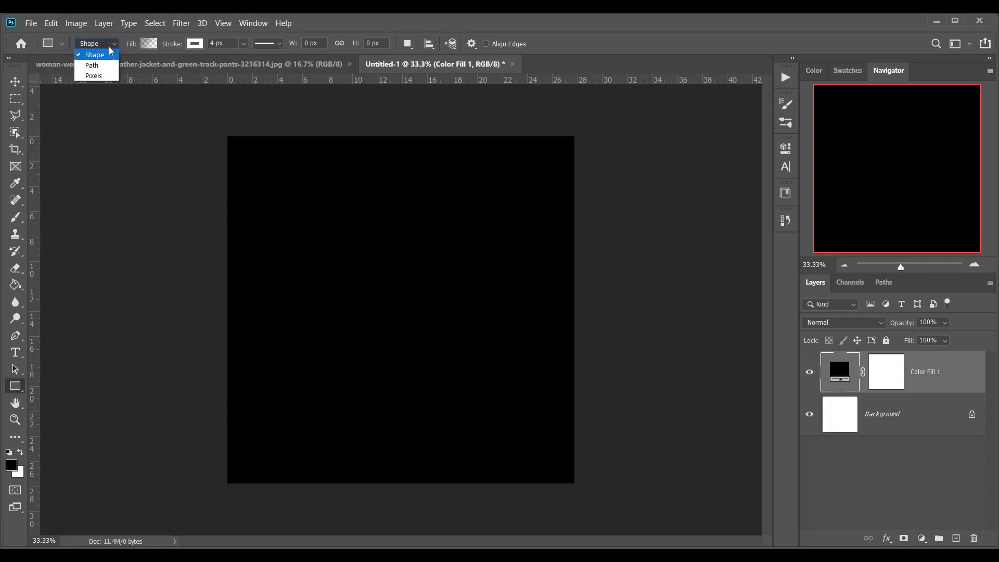
{"action": "left_click", "coordinate": [149, 43]}
{"action": "left_click", "coordinate": [150, 43]}
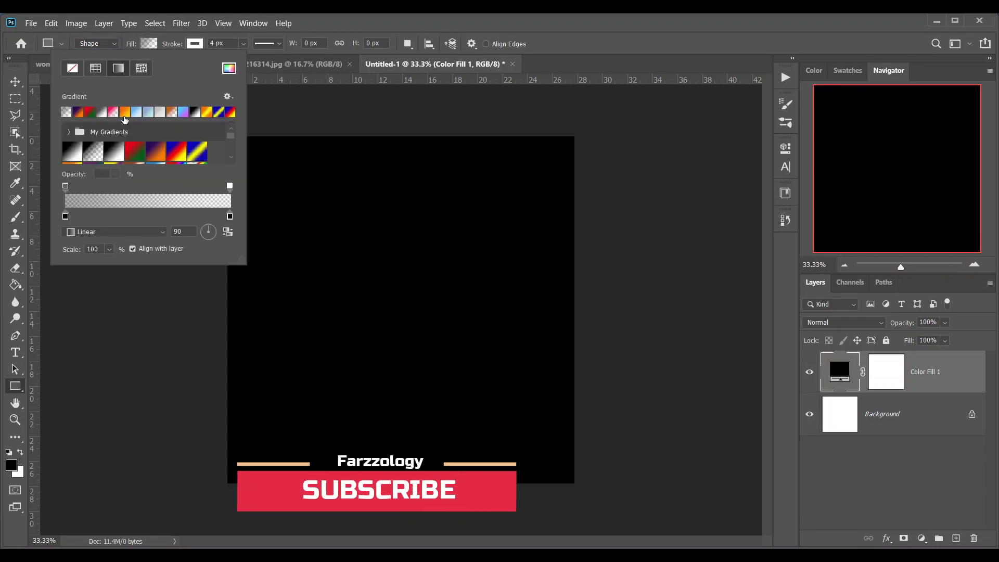
{"action": "left_click", "coordinate": [227, 68]}
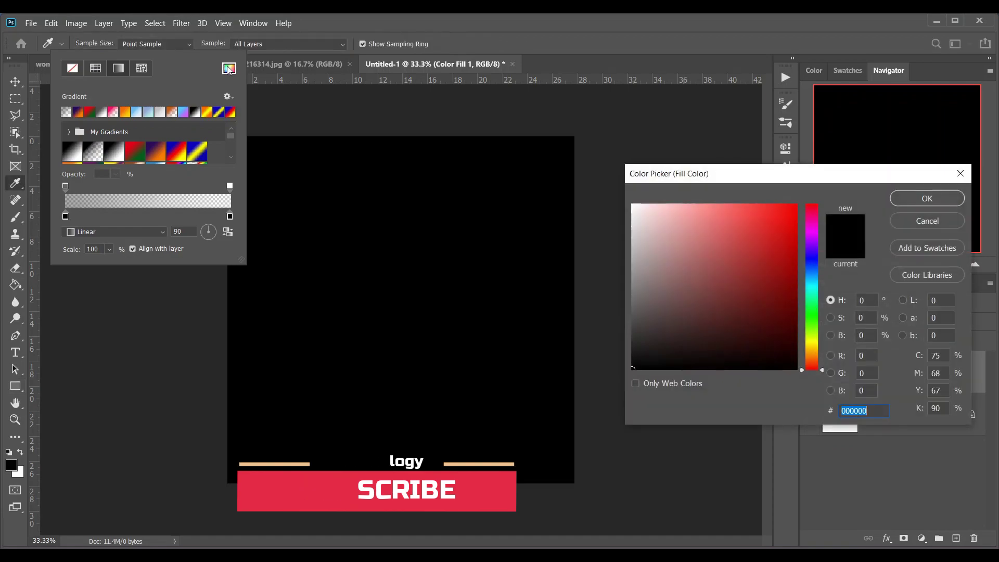
{"action": "type", "text": "941515"}
{"action": "left_click", "coordinate": [796, 204]}
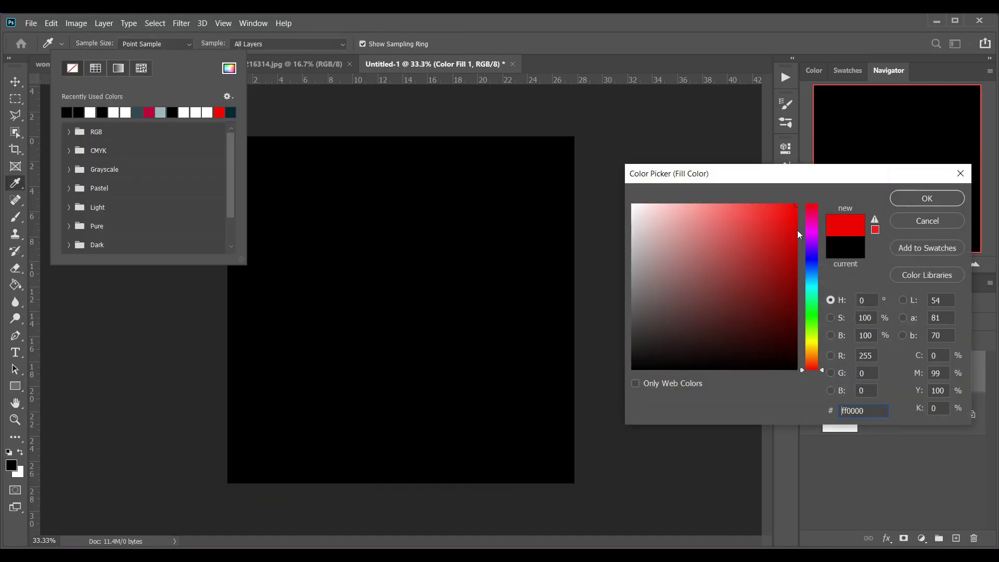
{"action": "left_click_drag", "start_coordinate": [814, 349], "coordinate": [818, 359]}
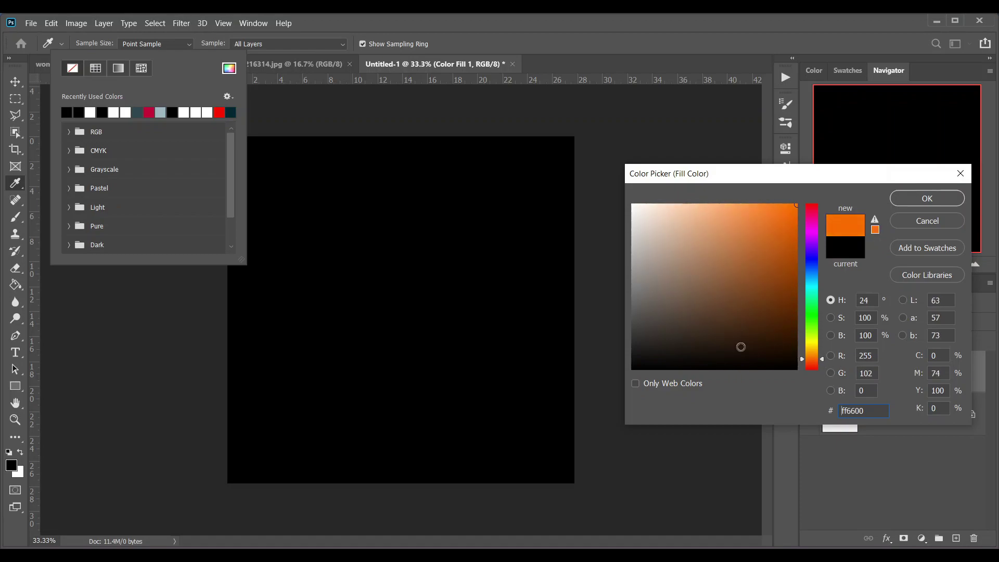
{"action": "left_click", "coordinate": [926, 203]}
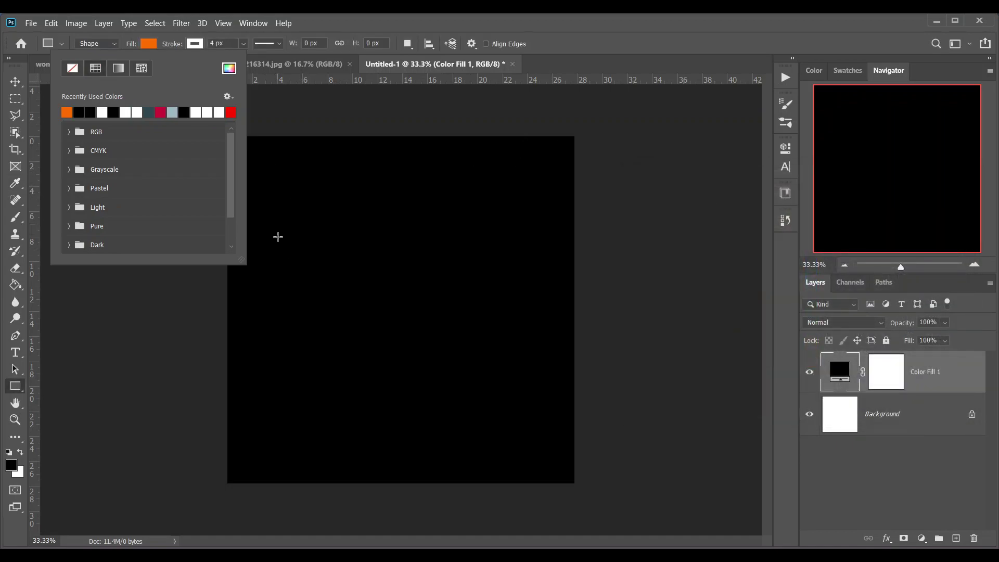
{"action": "left_click", "coordinate": [268, 203]}
- Draw a long thin bar near the top with no stroke and a 41 px corner radius
{"action": "left_click_drag", "start_coordinate": [266, 201], "coordinate": [524, 205]}
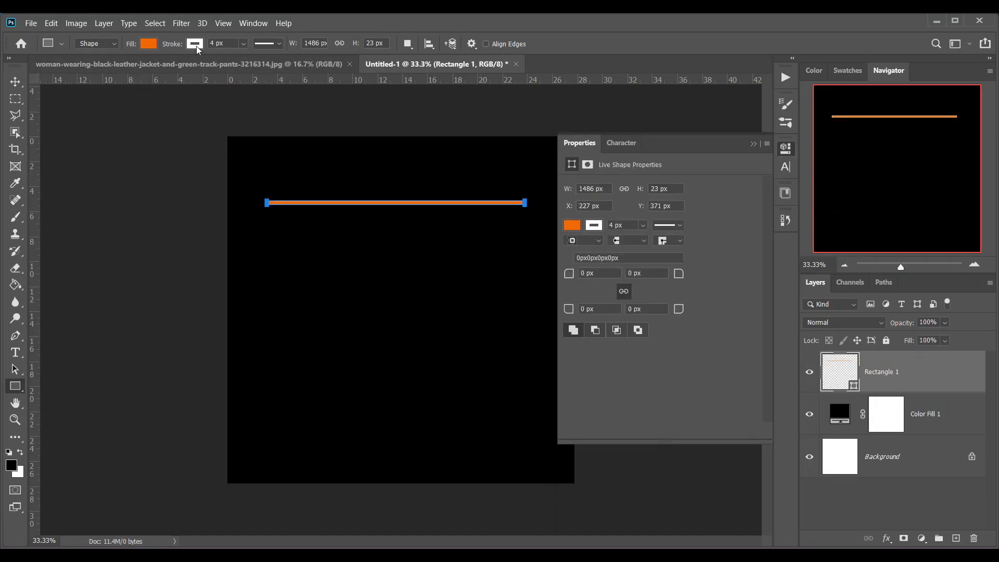
{"action": "left_click", "coordinate": [148, 43]}
{"action": "left_click", "coordinate": [118, 68]}
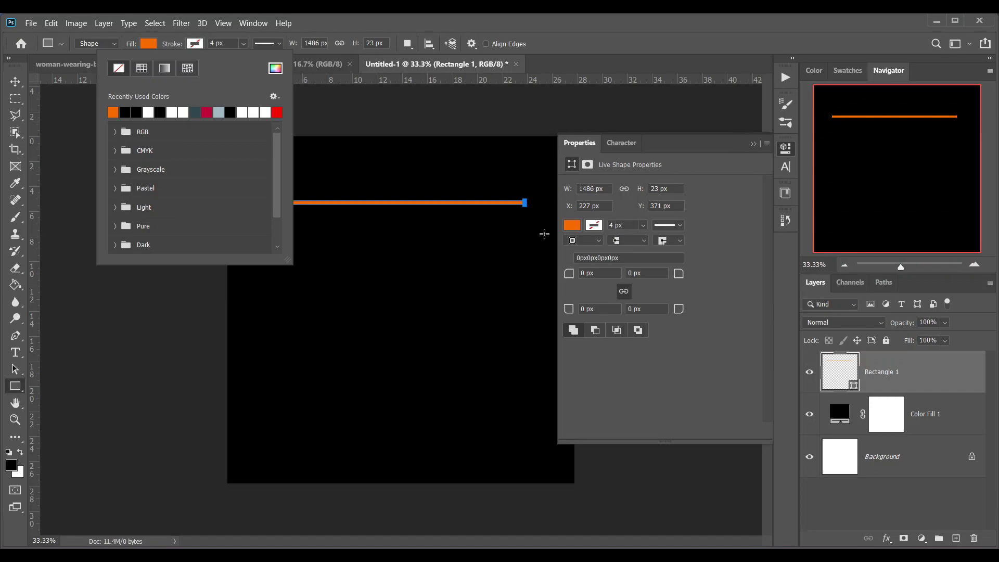
{"action": "left_click_drag", "start_coordinate": [571, 275], "coordinate": [598, 279]}
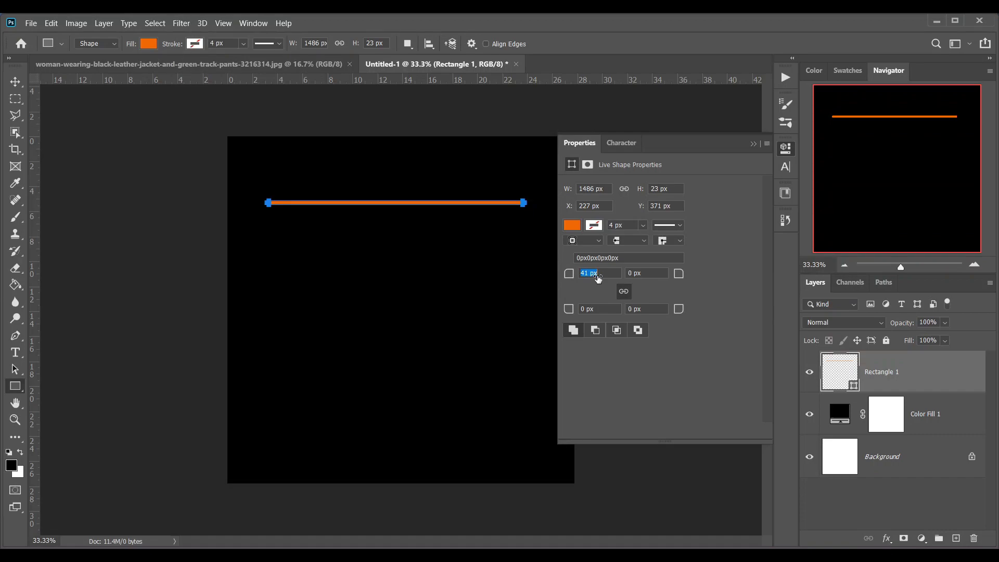
{"action": "left_click", "coordinate": [752, 144]}
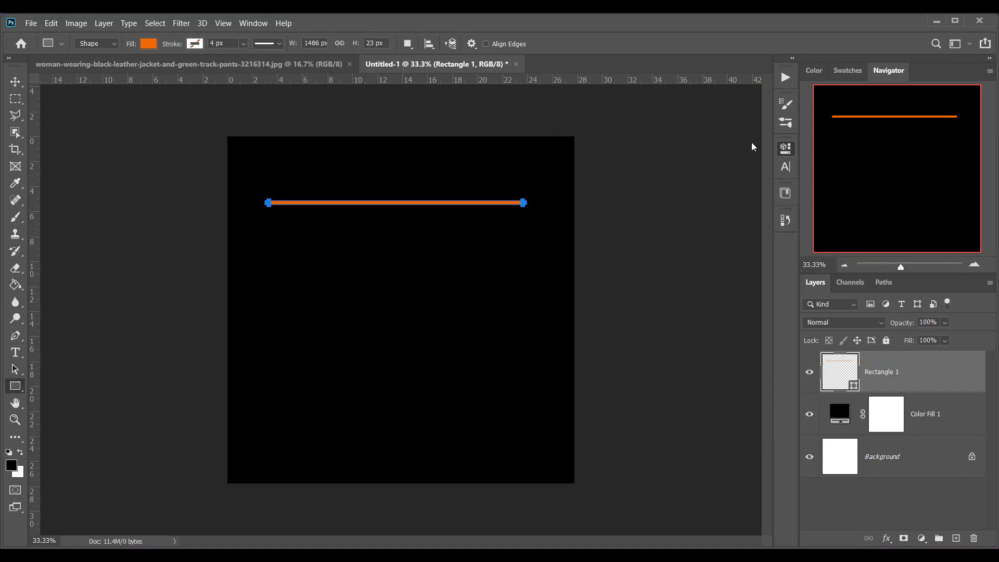
{"action": "left_click", "coordinate": [15, 82]}
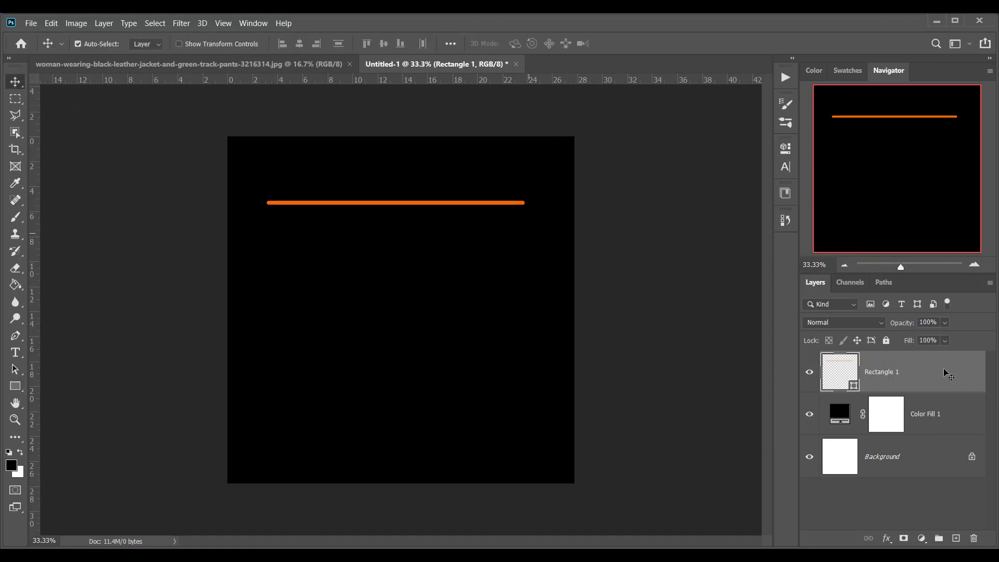
- Stretch the orange bar slightly wider with Free Transform
{"action": "key", "text": "ctrl+t"}
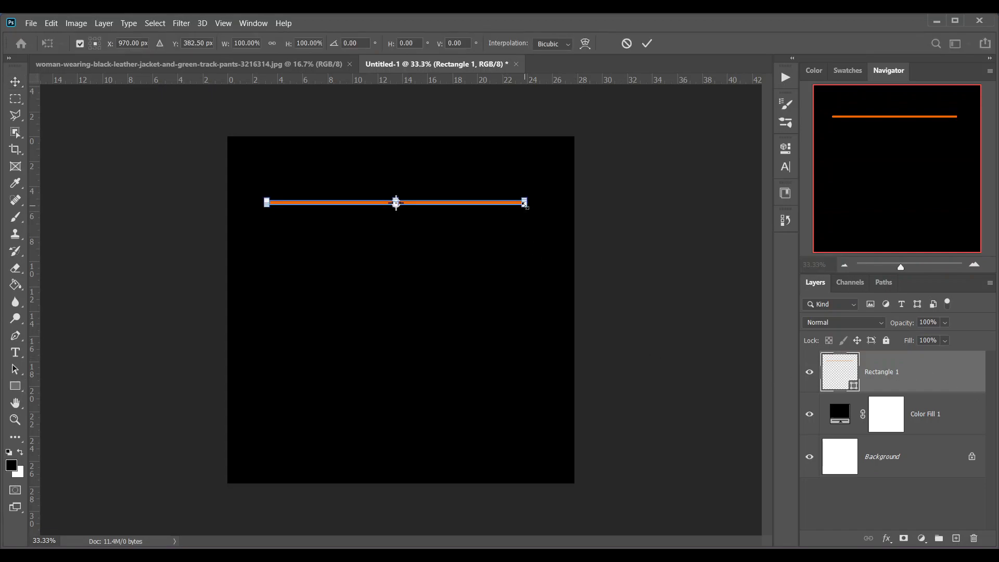
{"action": "left_click_drag", "start_coordinate": [524, 204], "coordinate": [528, 204]}
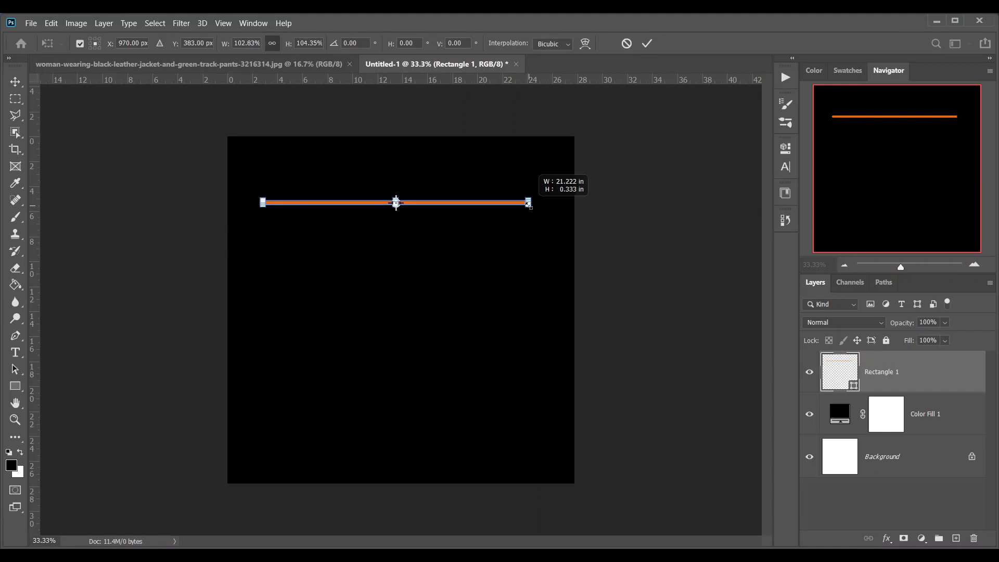
{"action": "left_click", "coordinate": [17, 82]}
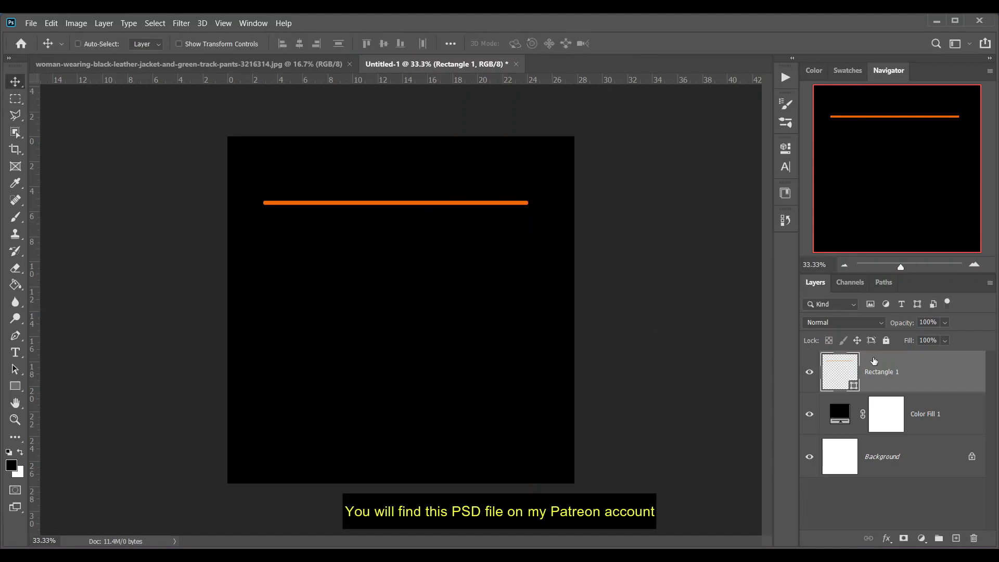
- Duplicate the bar downward into a stack of 17 evenly spaced parallel lines
{"action": "key", "text": "ctrl+j"}
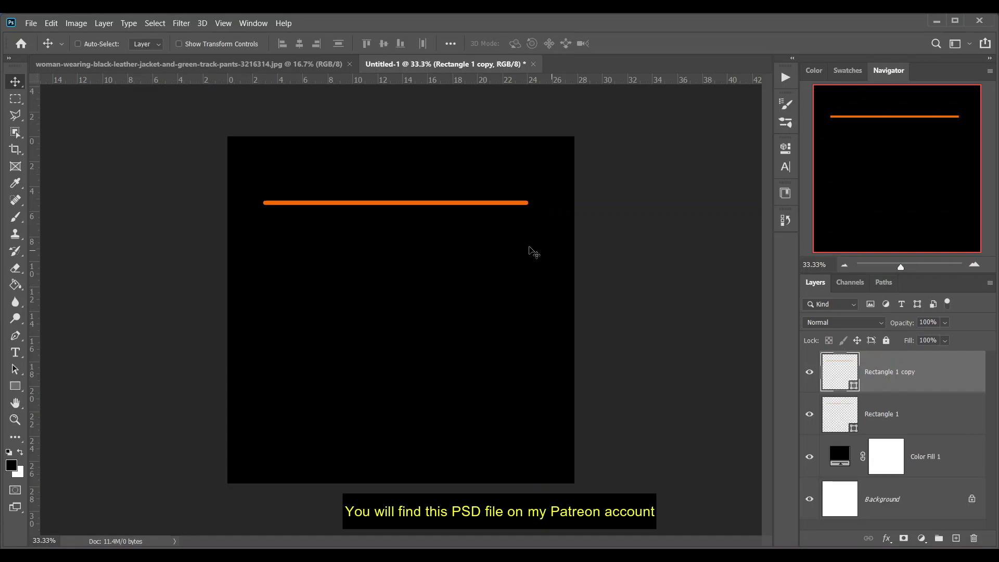
{"action": "left_click_drag", "start_coordinate": [493, 206], "coordinate": [494, 214]}
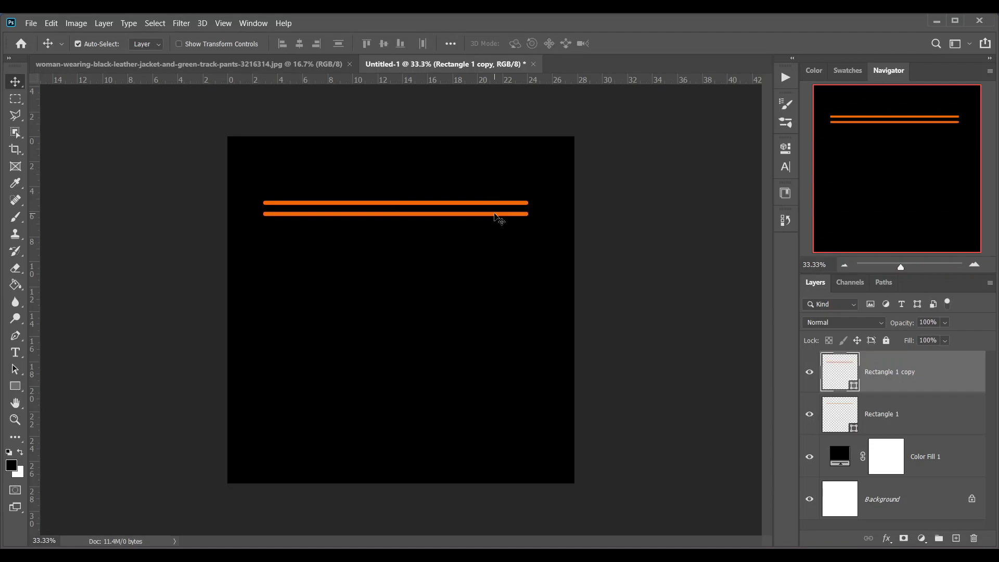
{"action": "key", "text": "ctrl"}
{"action": "left_click_drag", "start_coordinate": [494, 214], "coordinate": [473, 311]}
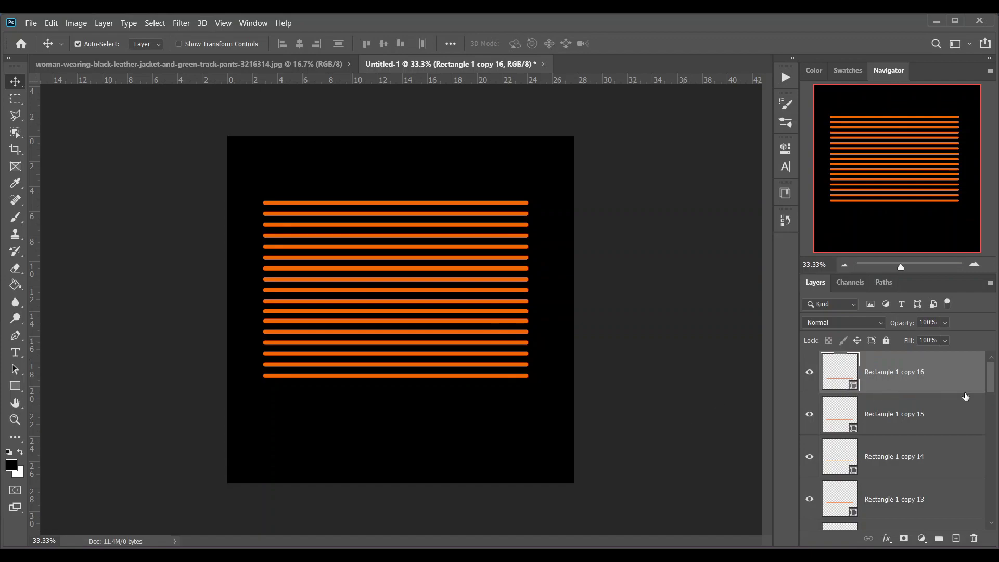
{"action": "left_click_drag", "start_coordinate": [834, 275], "coordinate": [841, 215]}
{"action": "left_click_drag", "start_coordinate": [993, 316], "coordinate": [993, 501]}
{"action": "left_click_drag", "start_coordinate": [997, 464], "coordinate": [996, 286]}
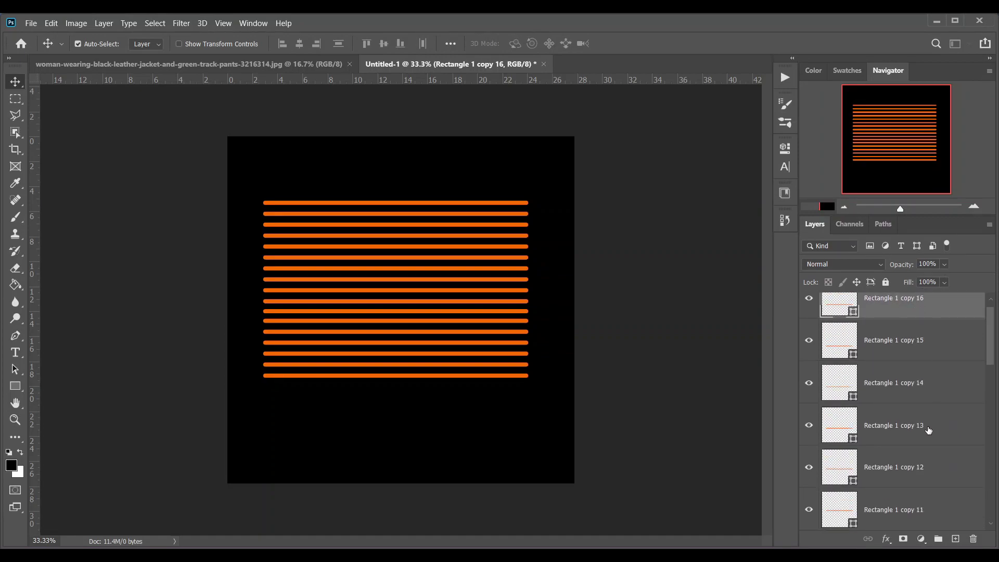
- Merge all 17 Rectangle layers, duplicate the merged layer, and hide Rectangle 1 copy 16
{"action": "scroll", "coordinate": [928, 429], "scroll_direction": "down", "scroll_amount": 5}
{"action": "scroll", "coordinate": [960, 406], "scroll_direction": "down", "scroll_amount": 4}
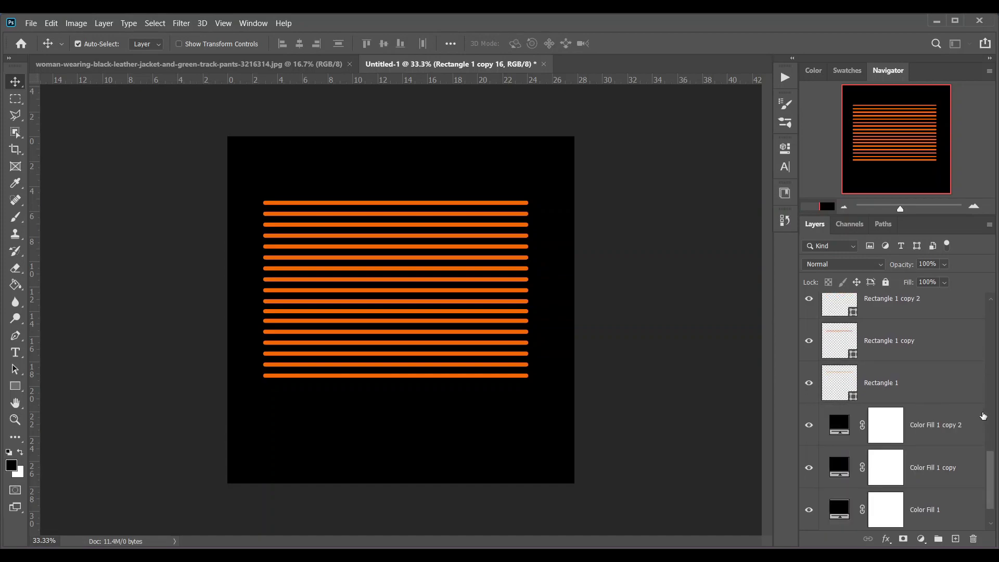
{"action": "left_click", "coordinate": [906, 389], "text": "shift"}
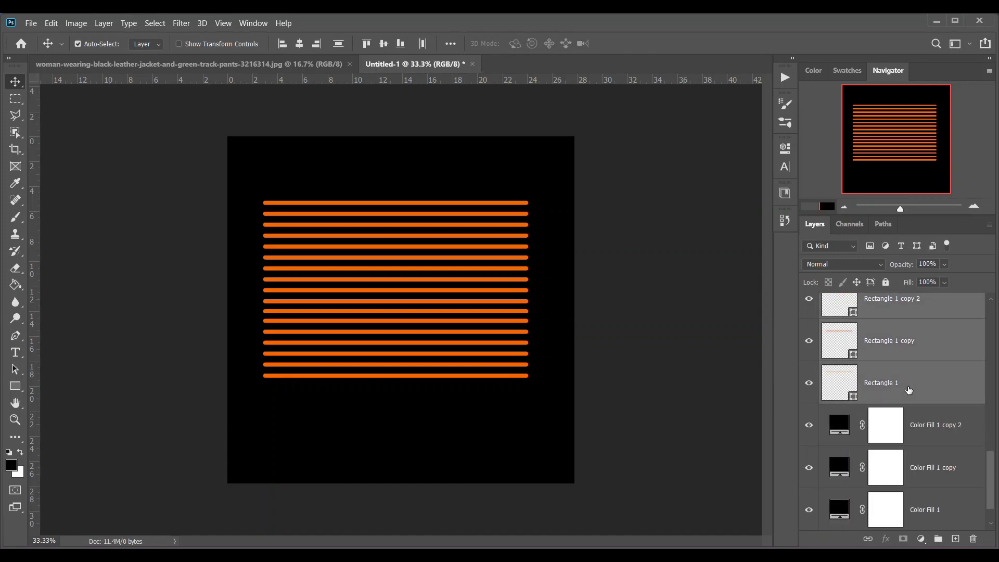
{"action": "scroll", "coordinate": [941, 392], "scroll_direction": "up", "scroll_amount": 7}
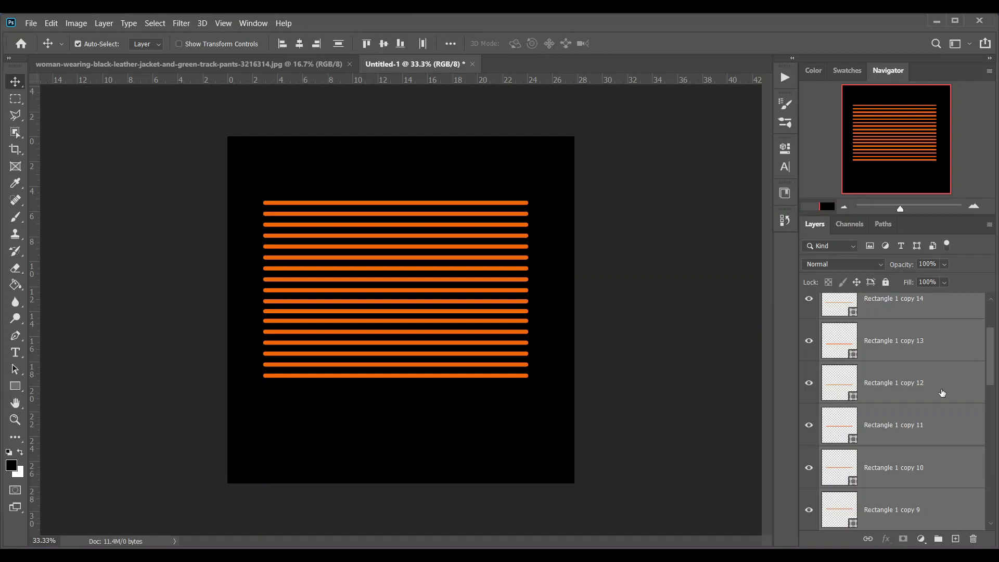
{"action": "key", "text": "ctrl+e"}
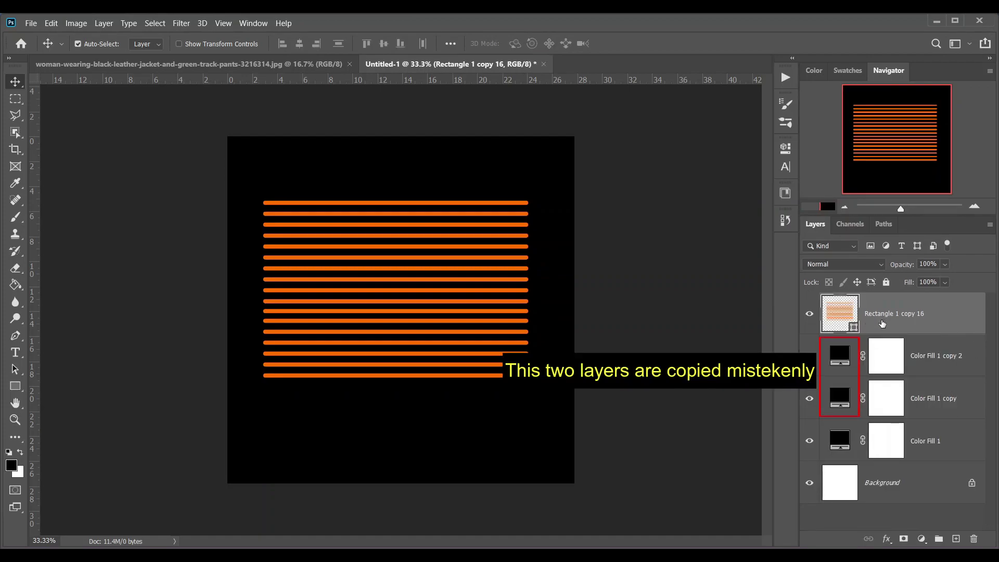
{"action": "key", "text": "ctrl+j"}
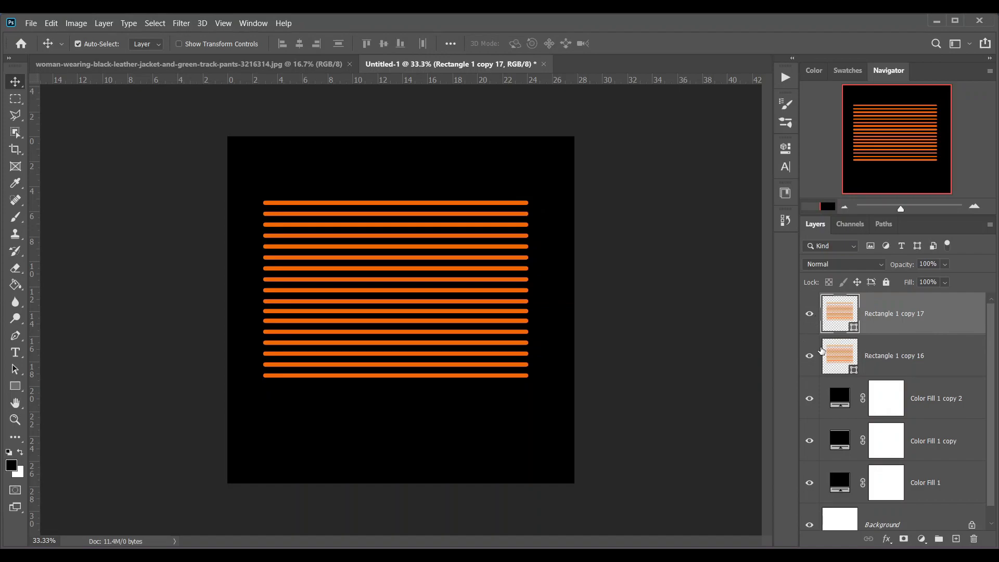
{"action": "left_click", "coordinate": [810, 356]}
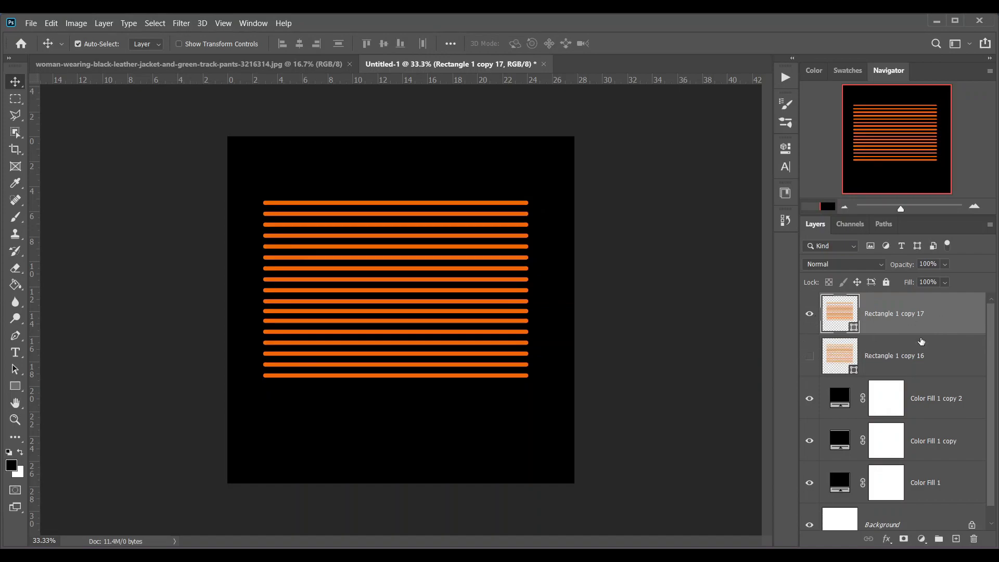
{"action": "left_click", "coordinate": [886, 538]}
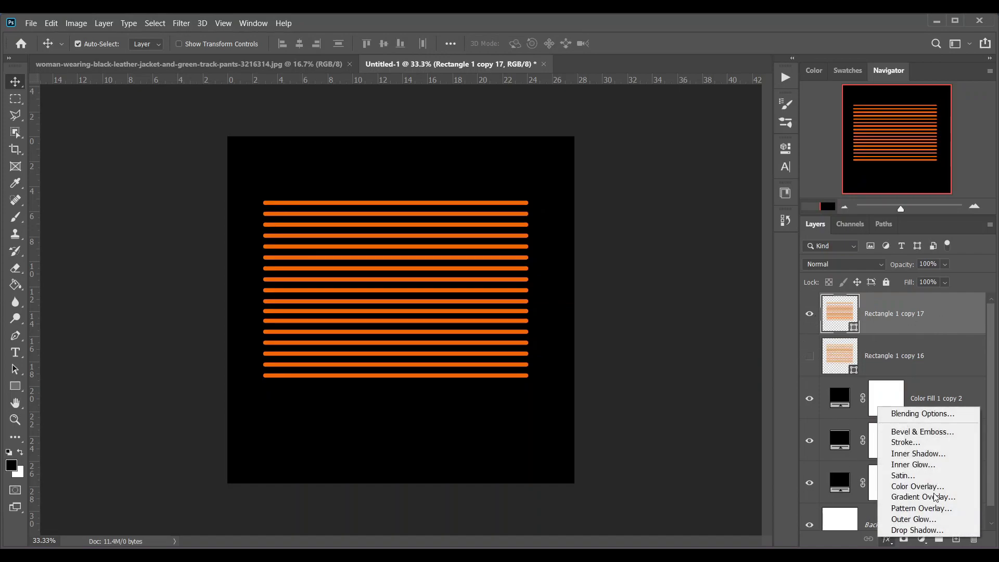
- Add an Outer Glow to Rectangle 1 copy 17 with colour ff0000
{"action": "left_click", "coordinate": [917, 521]}
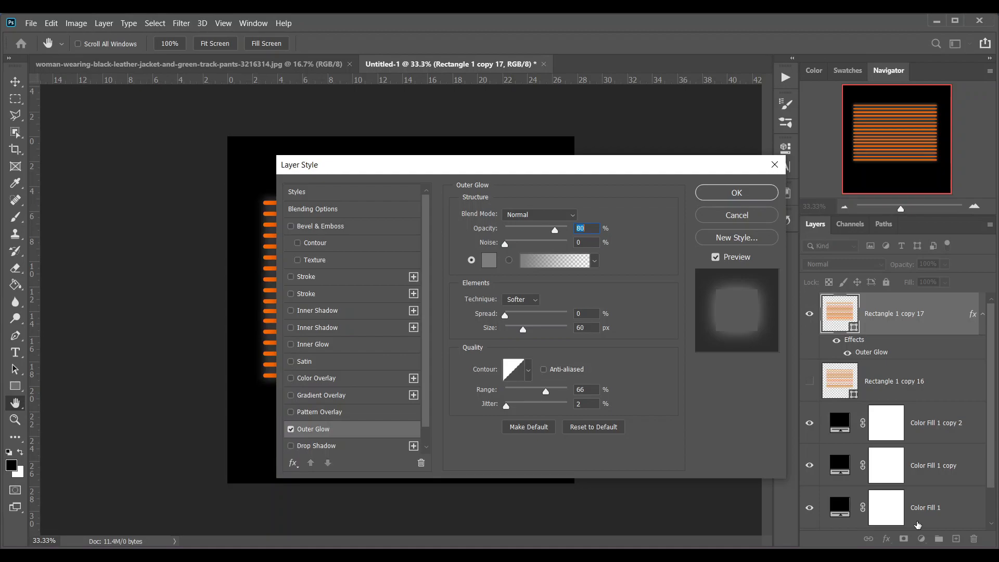
{"action": "left_click", "coordinate": [489, 260]}
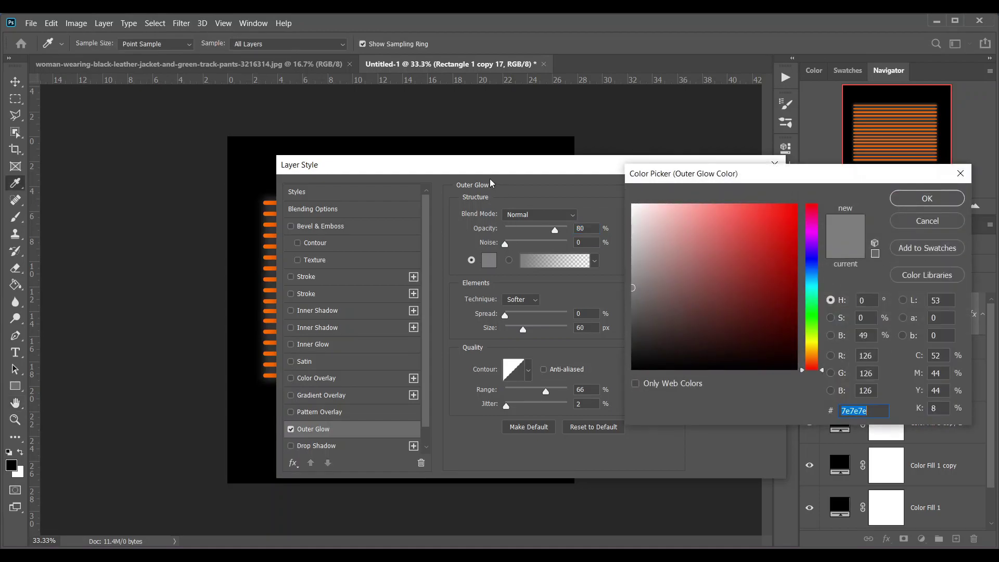
{"action": "left_click", "coordinate": [483, 175]}
{"action": "type", "text": "ff0000"}
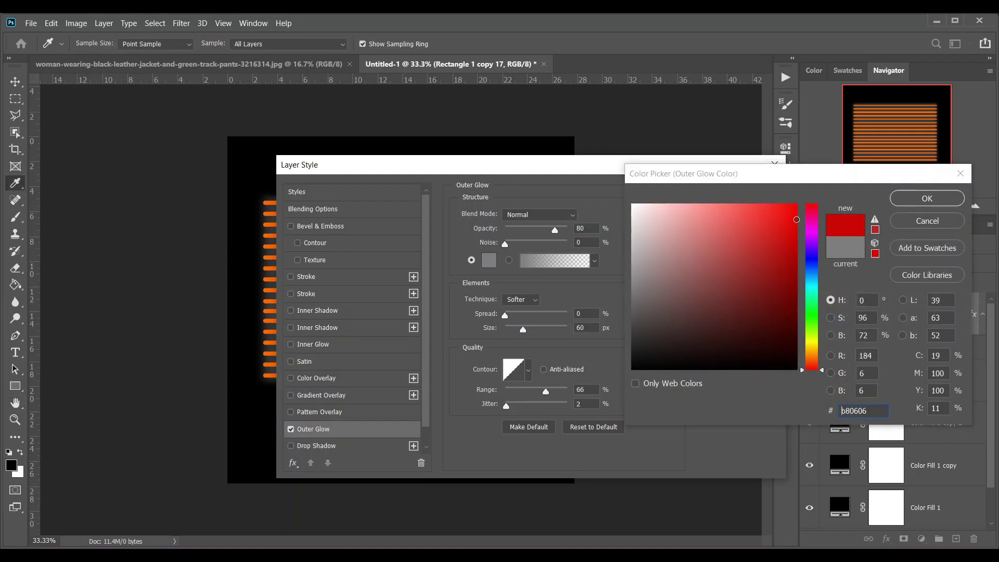
{"action": "left_click", "coordinate": [905, 201]}
- Set the glow to Softer technique, 85 px size, about 87% range and 0% jitter
{"action": "scroll", "coordinate": [598, 232], "scroll_direction": "up", "scroll_amount": 20}
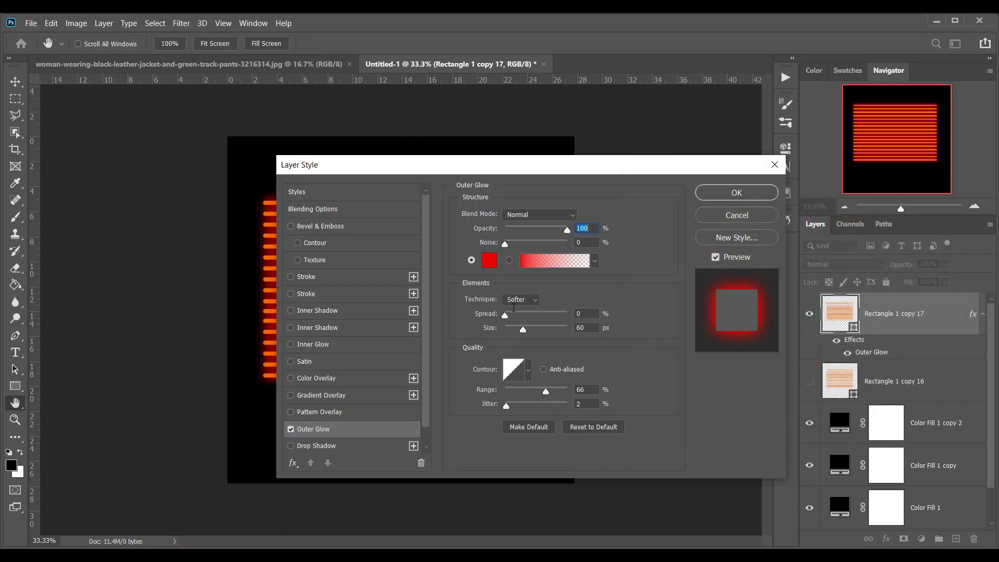
{"action": "left_click", "coordinate": [530, 306]}
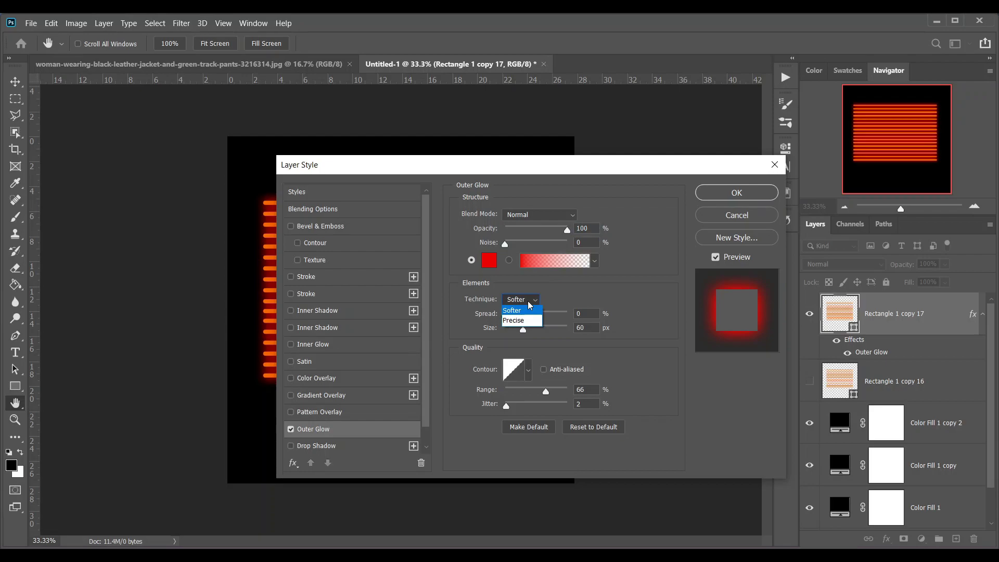
{"action": "left_click", "coordinate": [525, 311]}
{"action": "left_click_drag", "start_coordinate": [533, 331], "coordinate": [543, 331]}
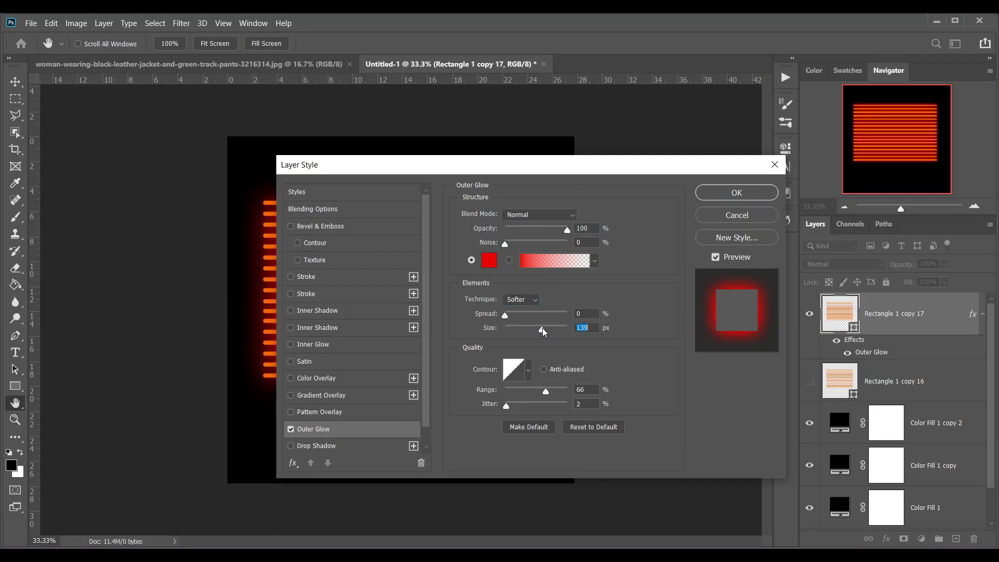
{"action": "left_click_drag", "start_coordinate": [523, 173], "coordinate": [673, 136]}
{"action": "left_click_drag", "start_coordinate": [679, 296], "coordinate": [679, 294]}
{"action": "type", "text": "85"}
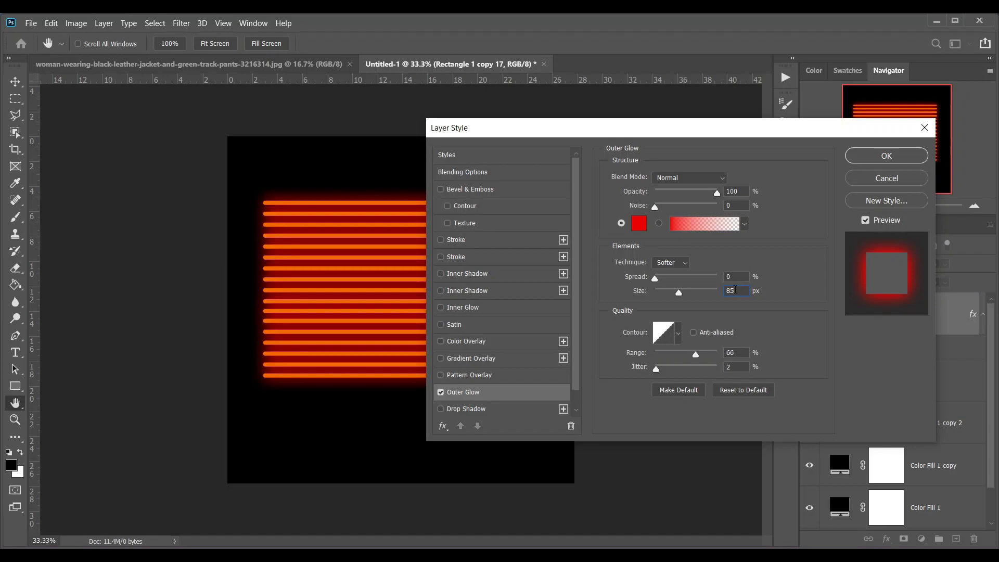
{"action": "left_click", "coordinate": [708, 354]}
{"action": "left_click_drag", "start_coordinate": [709, 356], "coordinate": [711, 357]}
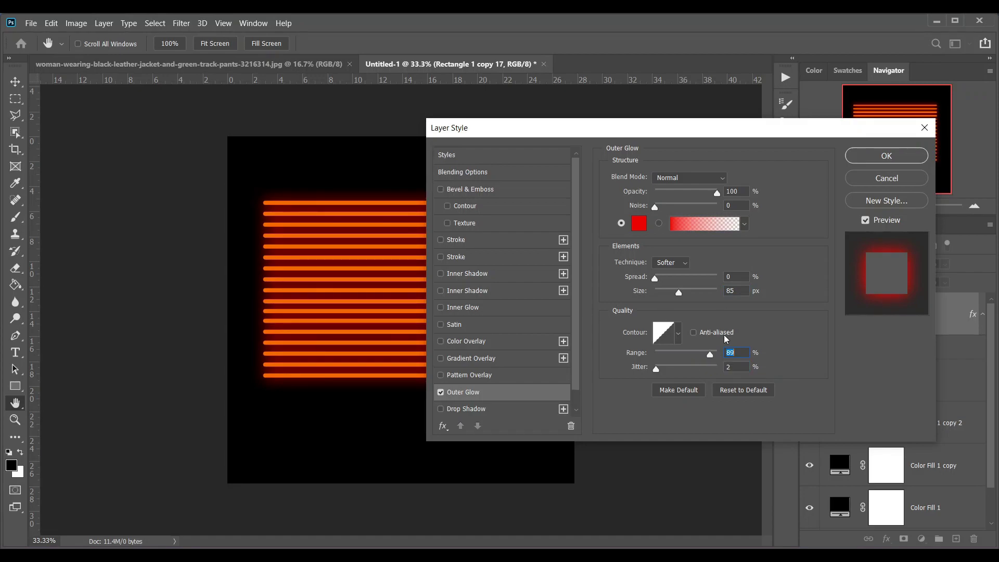
{"action": "left_click_drag", "start_coordinate": [657, 368], "coordinate": [592, 366]}
{"action": "left_click", "coordinate": [879, 161]}
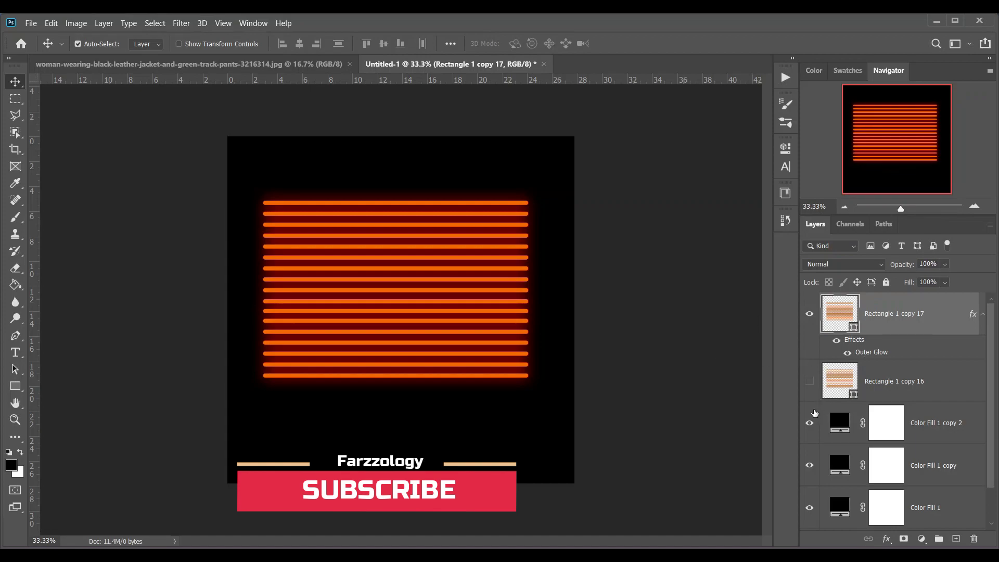
- Show Rectangle 1 copy 16 again and rasterize it
{"action": "left_click", "coordinate": [810, 385]}
{"action": "left_click", "coordinate": [916, 384]}
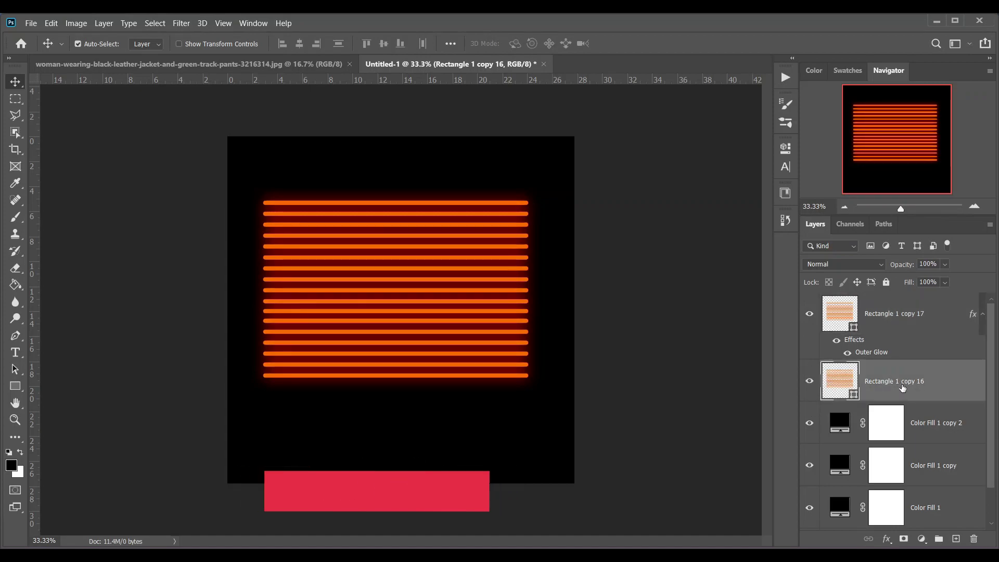
{"action": "right_click", "coordinate": [918, 386]}
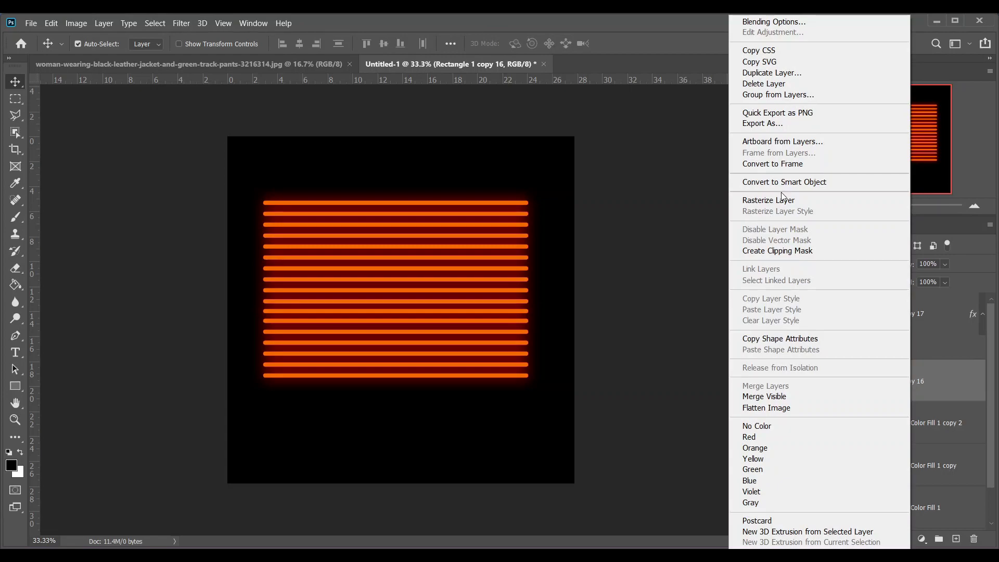
{"action": "left_click", "coordinate": [783, 203]}
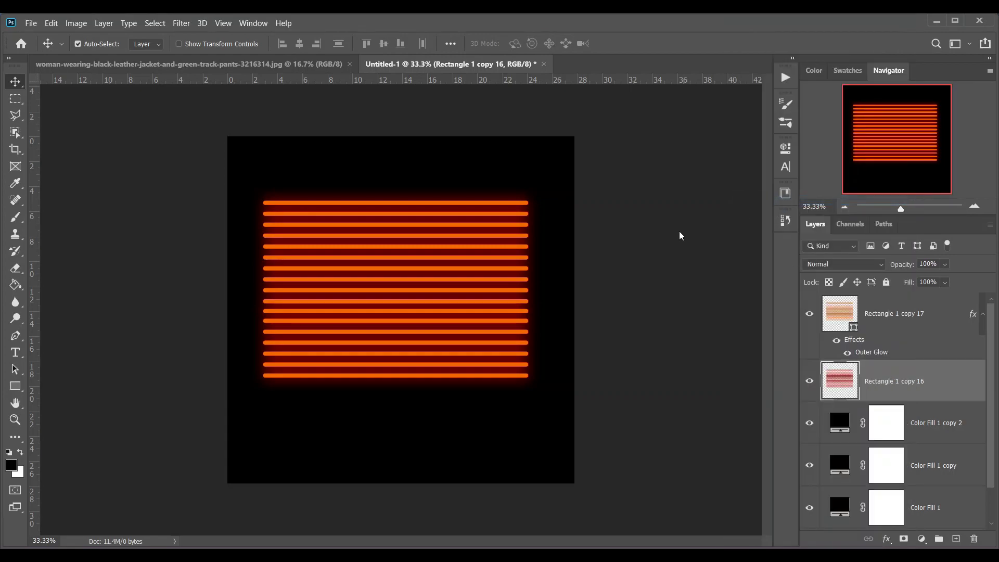
- Apply a 195 px Gaussian Blur to copy 16, then add a new layer above copy 17
{"action": "left_click", "coordinate": [182, 23]}
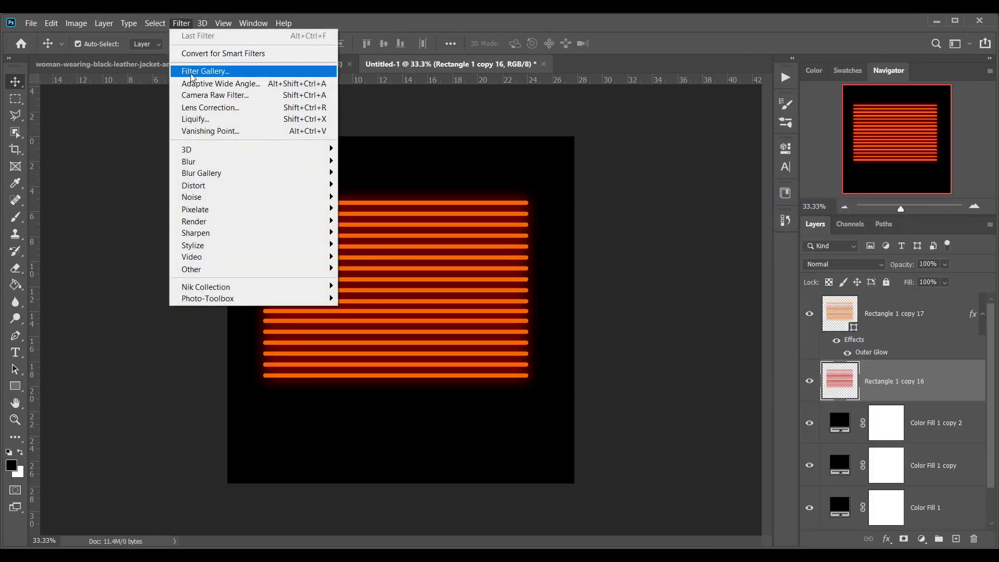
{"action": "mouse_move", "coordinate": [264, 161]}
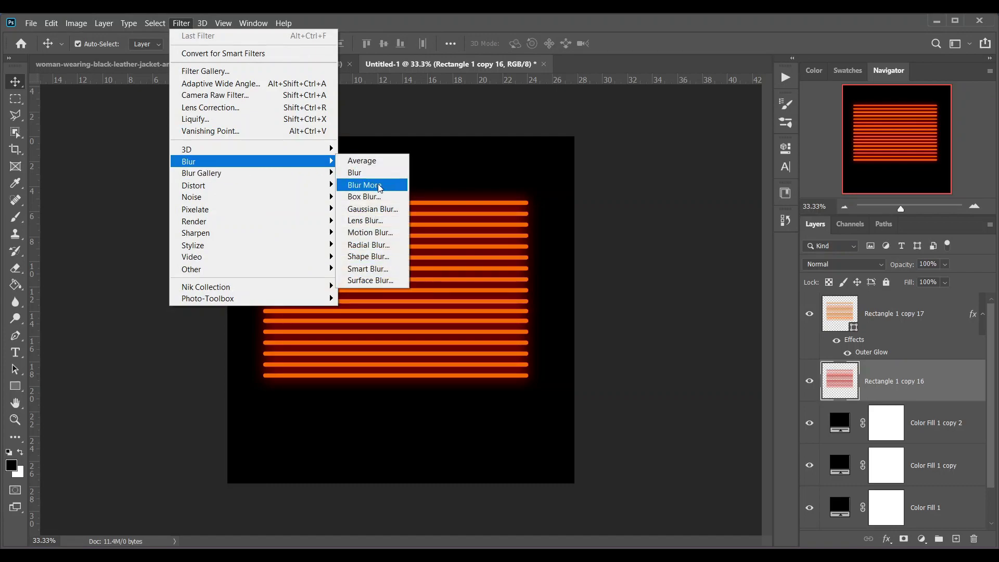
{"action": "left_click", "coordinate": [379, 205]}
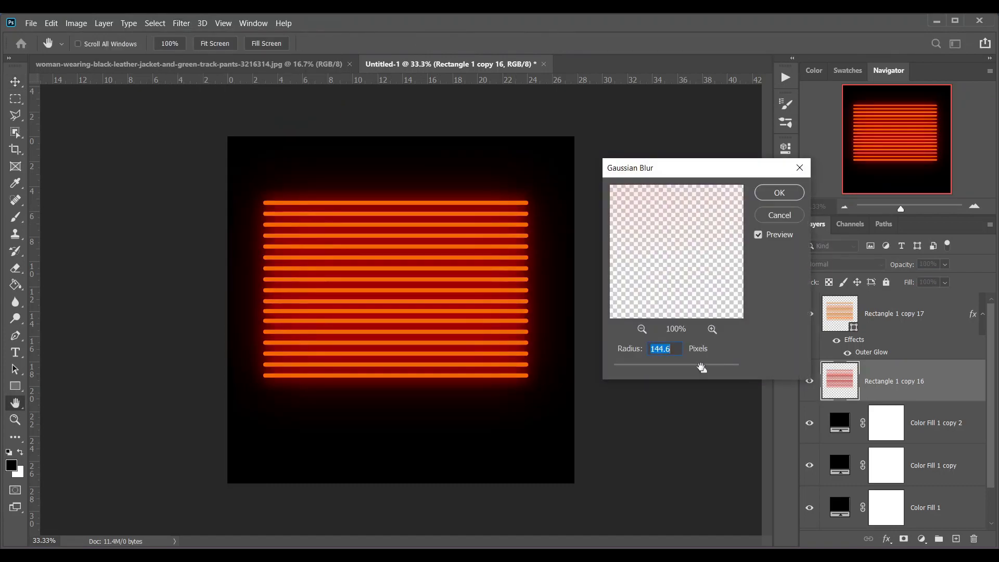
{"action": "left_click", "coordinate": [722, 371]}
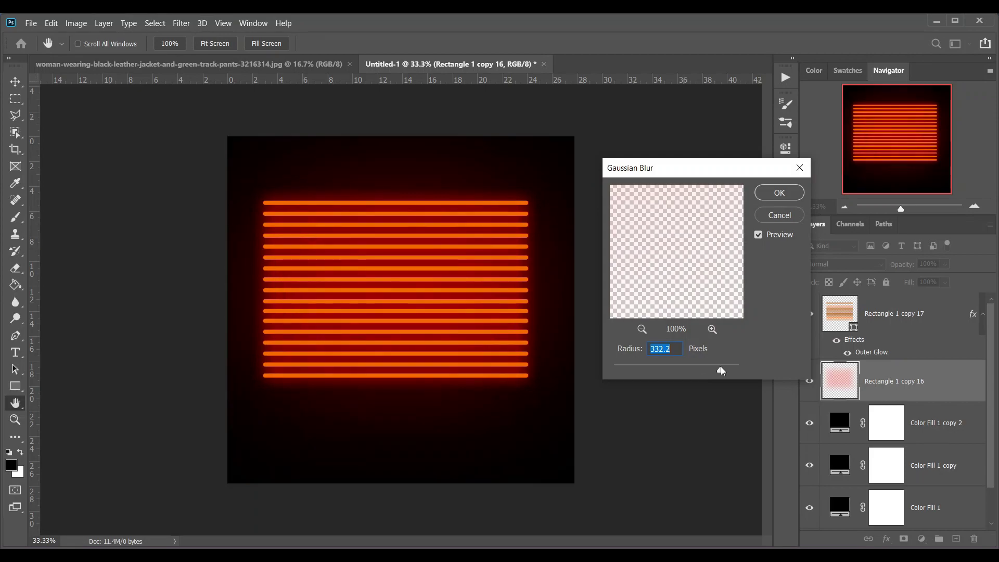
{"action": "mouse_move", "coordinate": [722, 371]}
{"action": "left_mouse_down"}
{"action": "mouse_move", "coordinate": [687, 369]}
{"action": "mouse_move", "coordinate": [717, 370]}
{"action": "left_mouse_up"}
{"action": "type", "text": "195"}
{"action": "left_click", "coordinate": [762, 198]}
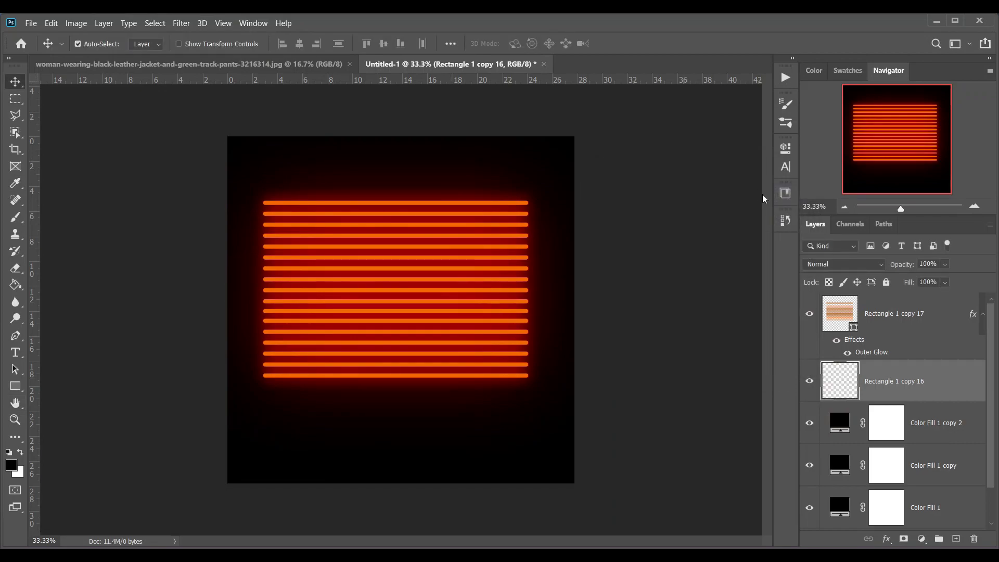
{"action": "key", "text": "alt+bracketright"}
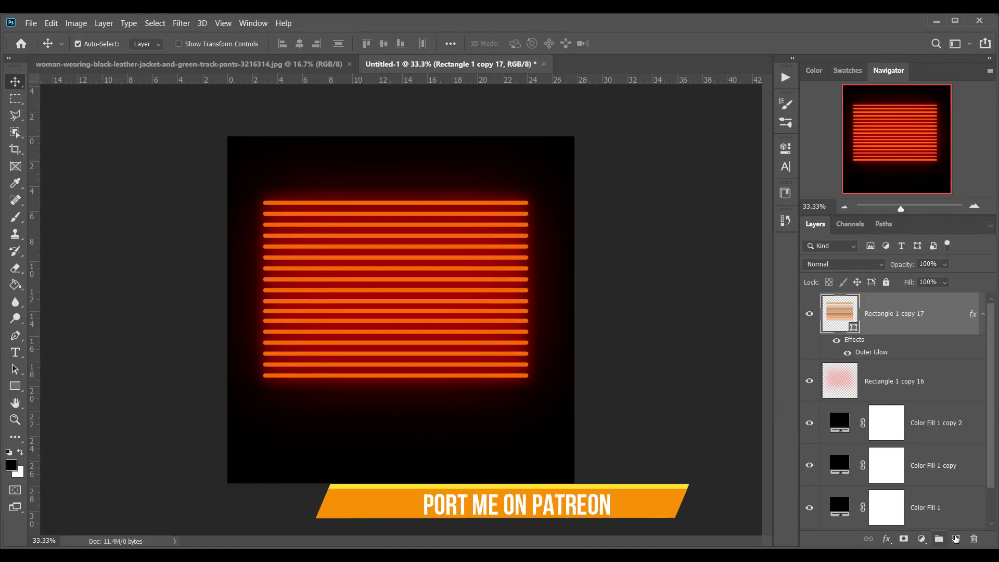
{"action": "left_click", "coordinate": [956, 539]}
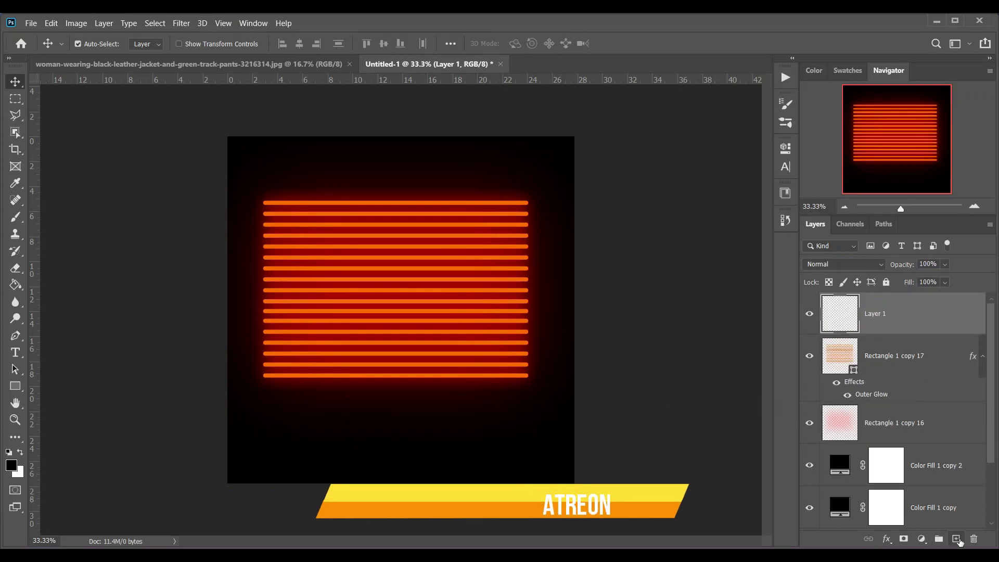
- Paint a large 1600 px soft white brush spot at the top centre of Layer 1
{"action": "left_click", "coordinate": [15, 217]}
{"action": "left_click", "coordinate": [97, 44]}
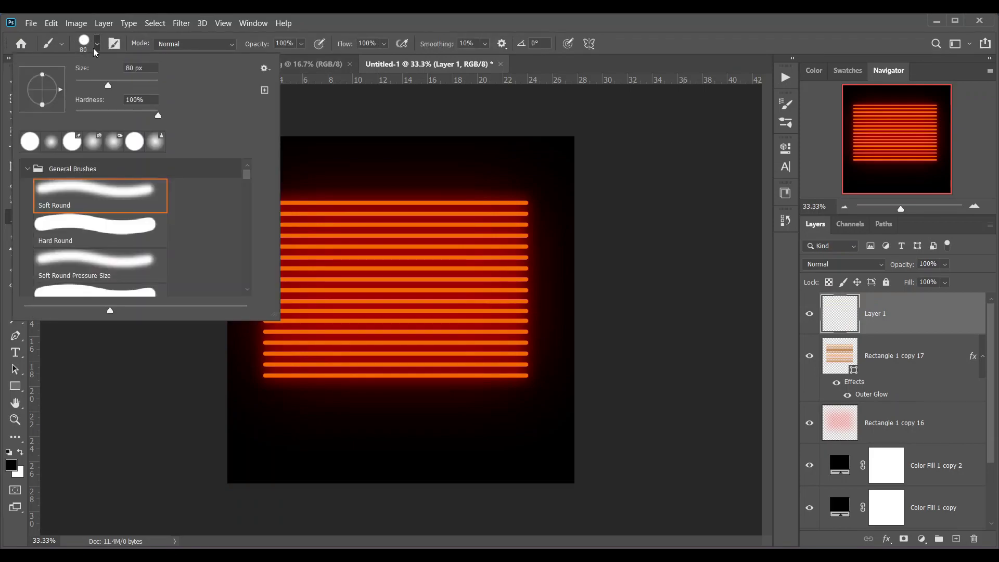
{"action": "left_click_drag", "start_coordinate": [95, 115], "coordinate": [18, 117]}
{"action": "left_click", "coordinate": [372, 18]}
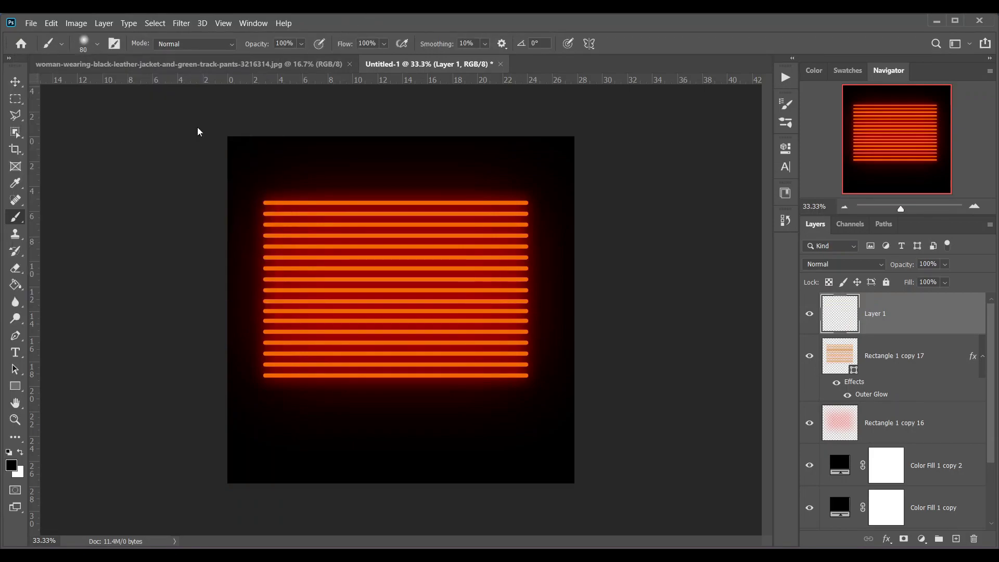
{"action": "left_click", "coordinate": [21, 453]}
{"action": "key", "text": "bracketright"}
{"action": "key", "text": "bracketright"}
{"action": "key", "text": "bracketright"}
{"action": "key", "text": "bracketright"}
{"action": "key", "text": "bracketright"}
{"action": "key", "text": "bracketright"}
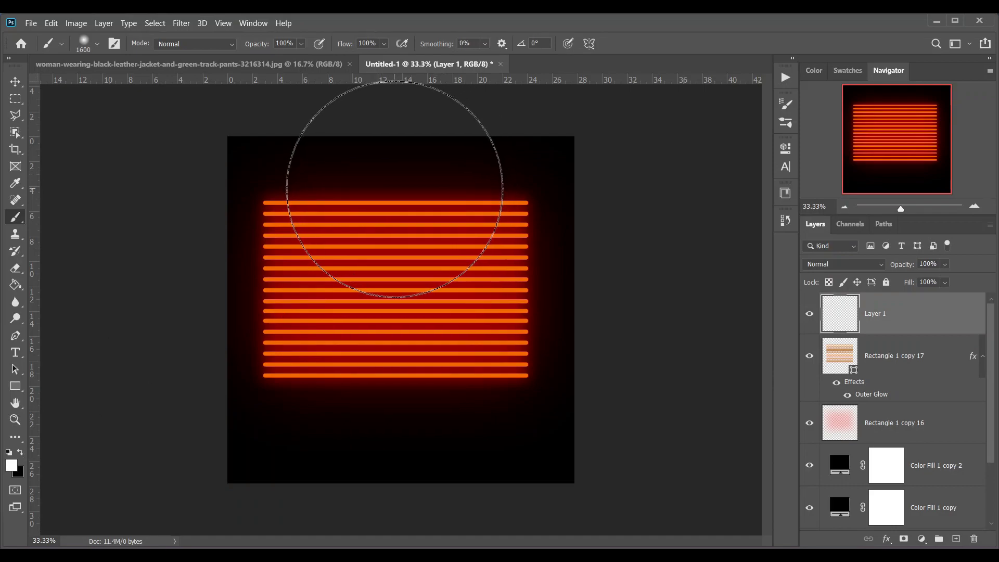
{"action": "left_click", "coordinate": [393, 183]}
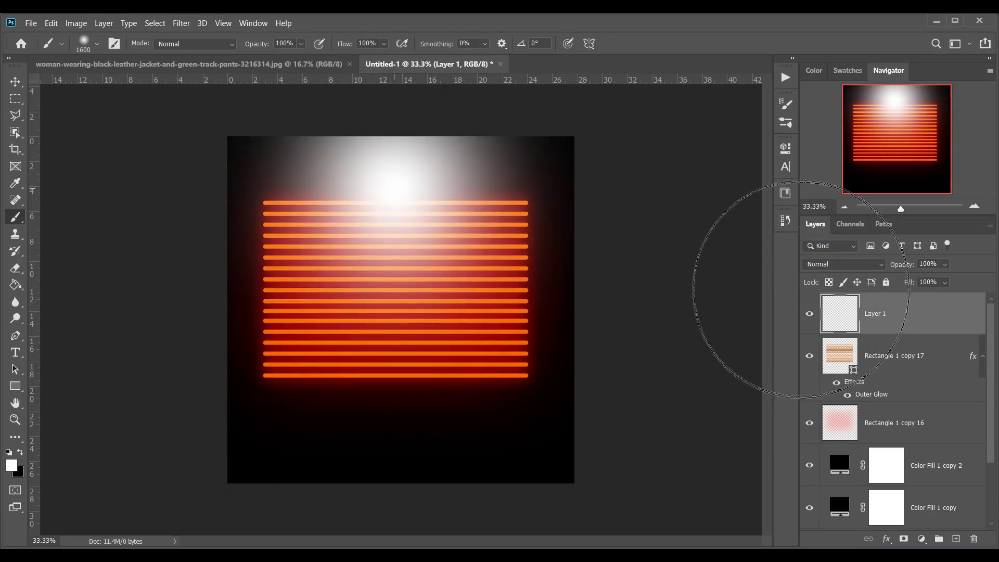
- Set Layer 1's blend mode to Overlay and enlarge it to about 108%
{"action": "left_click", "coordinate": [843, 264]}
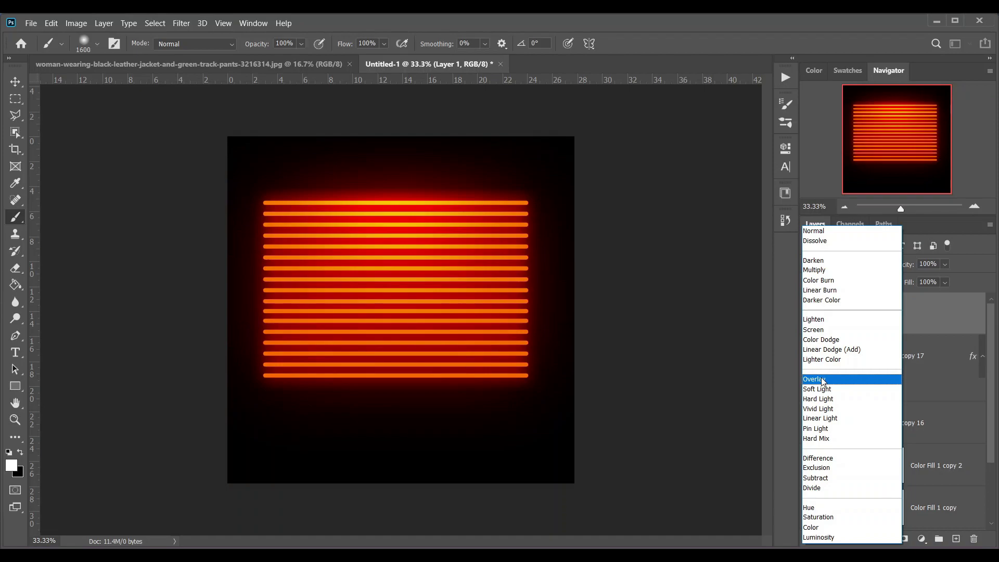
{"action": "left_click", "coordinate": [822, 381]}
{"action": "left_click", "coordinate": [809, 314]}
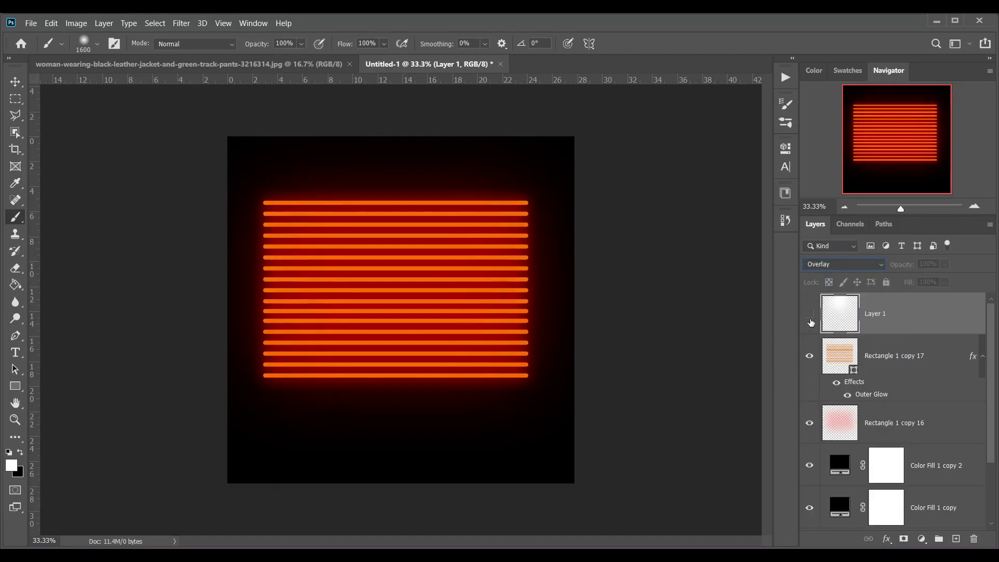
{"action": "left_click", "coordinate": [809, 319]}
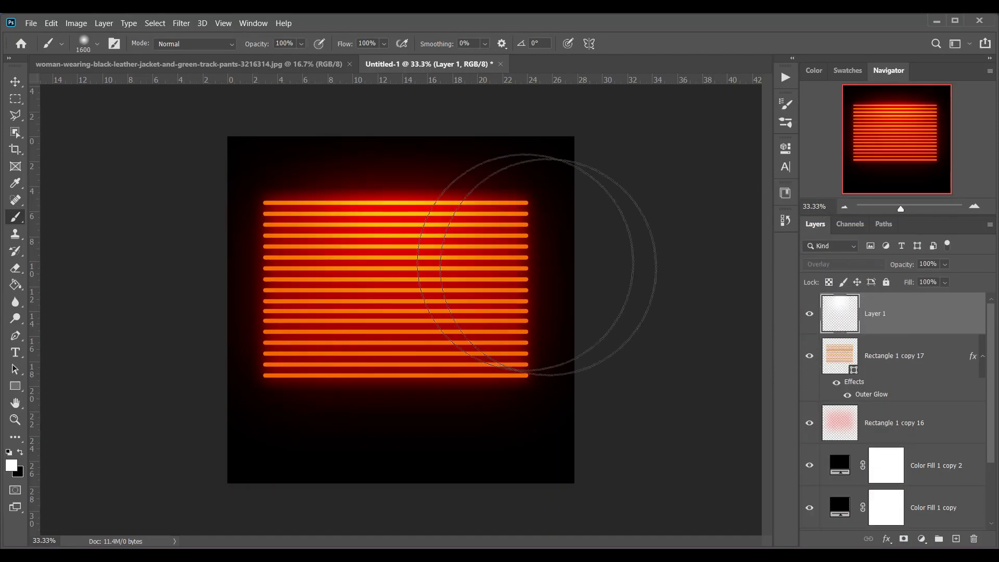
{"action": "key", "text": "ctrl+t"}
{"action": "left_click_drag", "start_coordinate": [575, 416], "coordinate": [585, 425]}
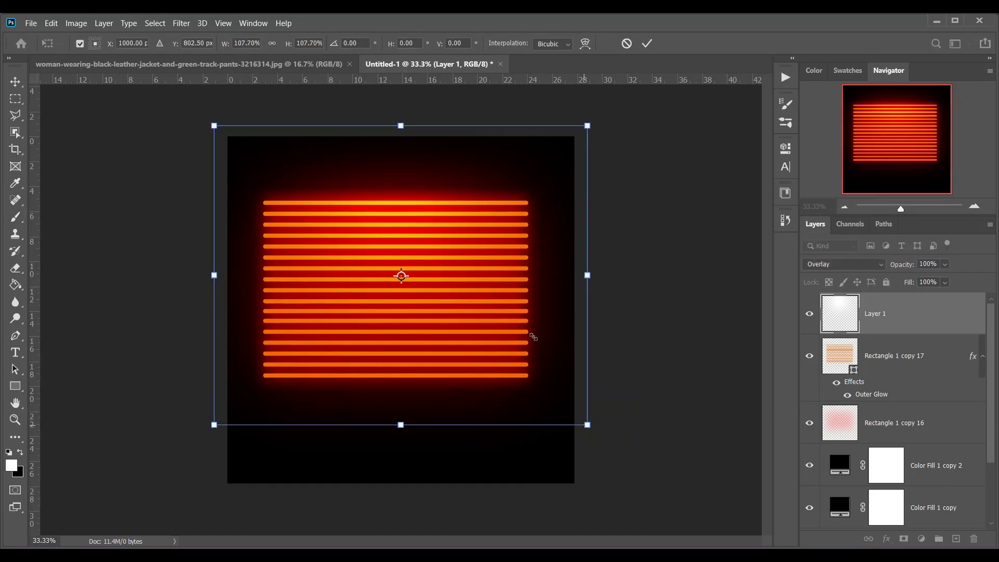
{"action": "key", "text": "b"}
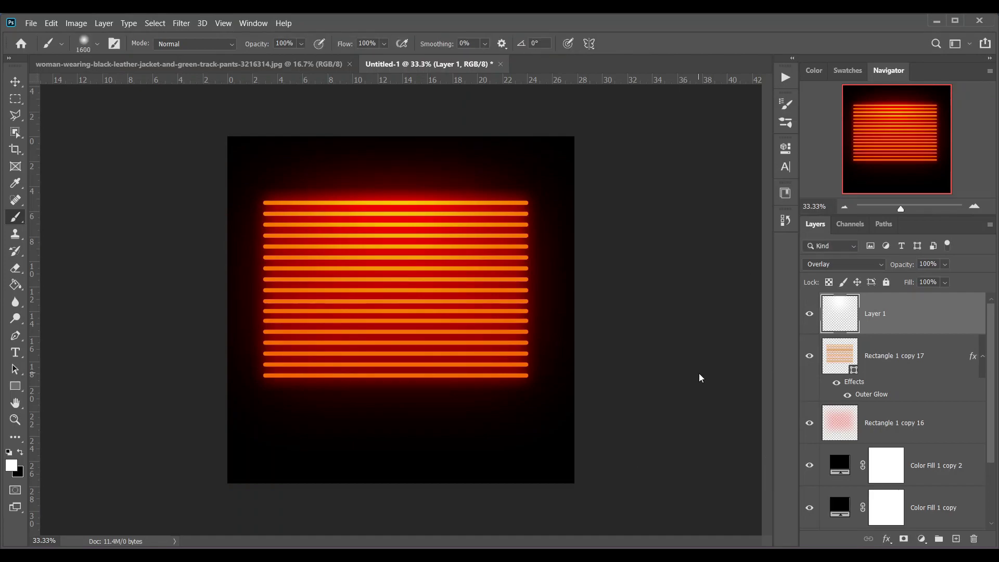
- Mask the woman out of the yellow-wall photo and move her into Untitled-1
{"action": "left_click", "coordinate": [130, 63]}
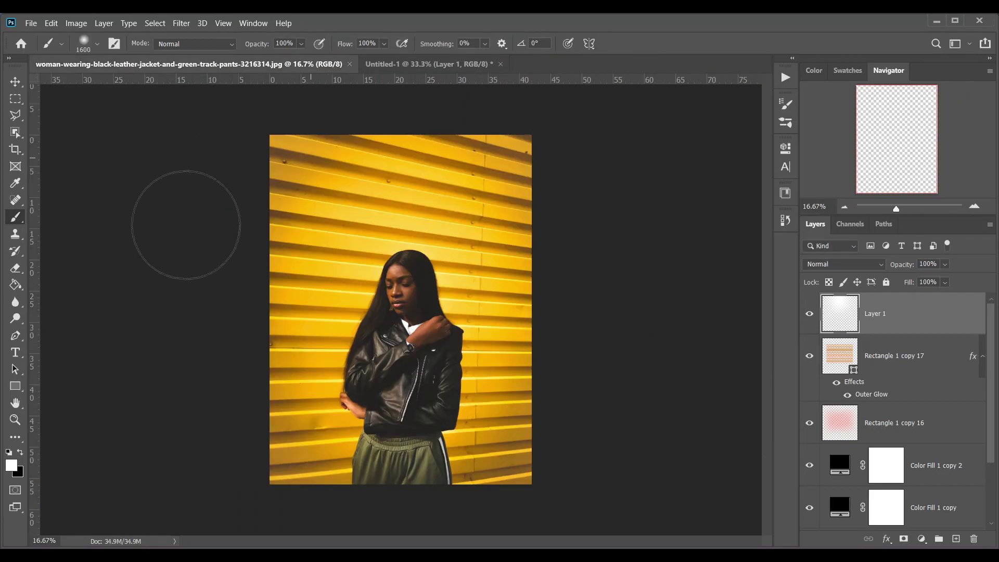
{"action": "left_click", "coordinate": [15, 132]}
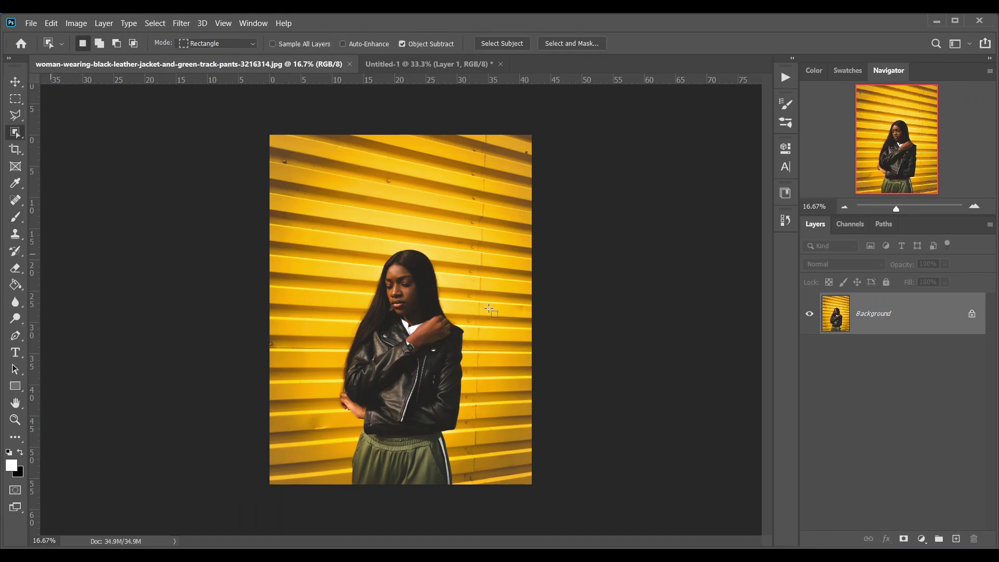
{"action": "left_click_drag", "start_coordinate": [317, 226], "coordinate": [479, 484]}
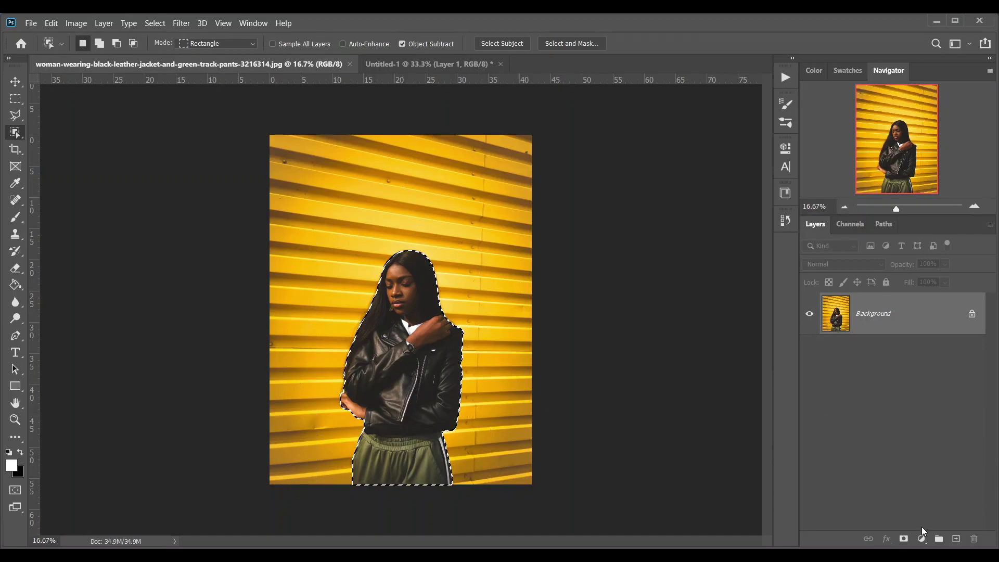
{"action": "left_click", "coordinate": [904, 539]}
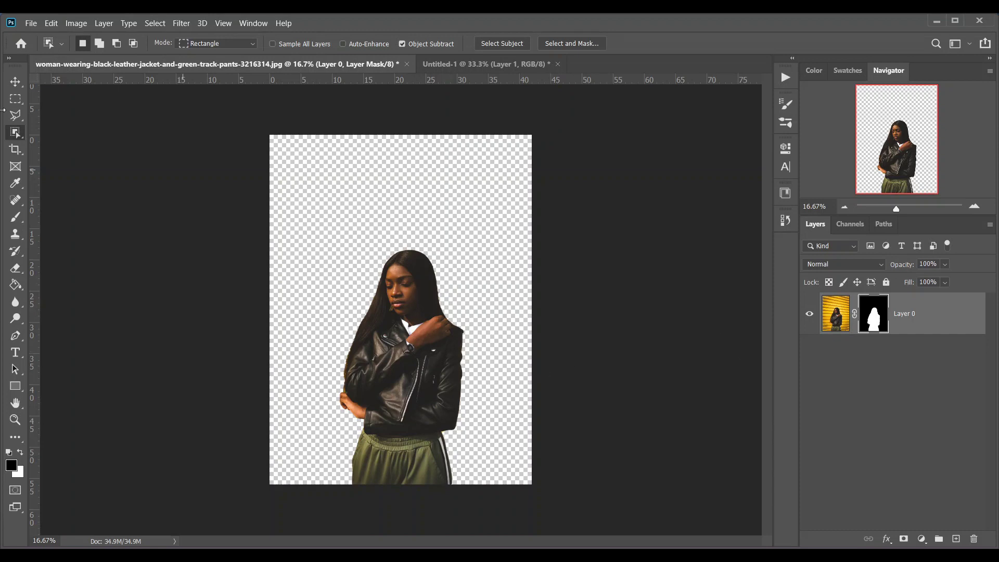
{"action": "left_click", "coordinate": [15, 81]}
{"action": "left_click_drag", "start_coordinate": [413, 328], "coordinate": [377, 356]}
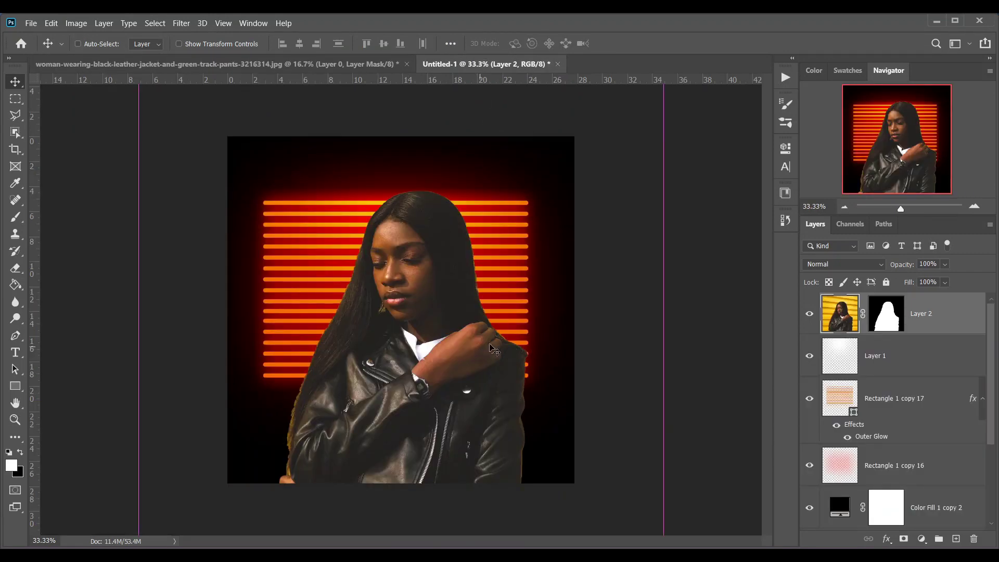
- Scale the woman on Layer 2 to about 51% and move her up over the neon lines
{"action": "key", "text": "ctrl+t"}
{"action": "key", "text": "ctrl+0"}
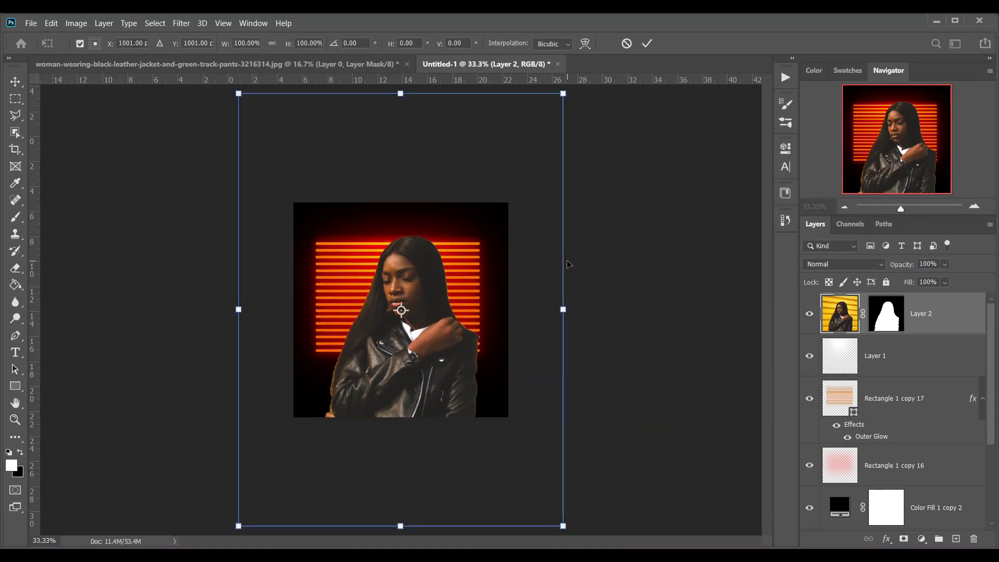
{"action": "left_click_drag", "start_coordinate": [562, 93], "coordinate": [498, 209]}
{"action": "left_click_drag", "start_coordinate": [444, 266], "coordinate": [439, 249]}
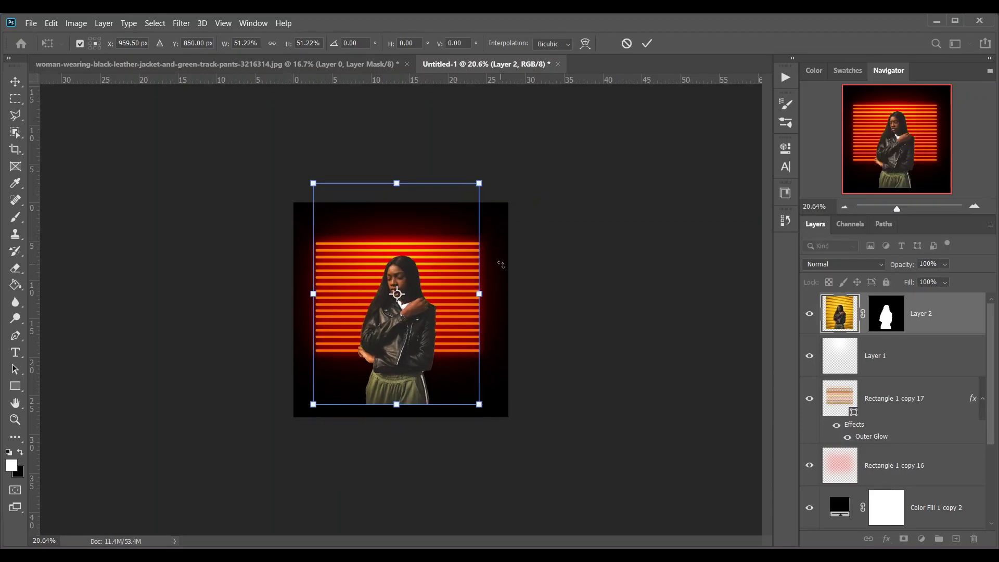
{"action": "key", "text": "Return"}
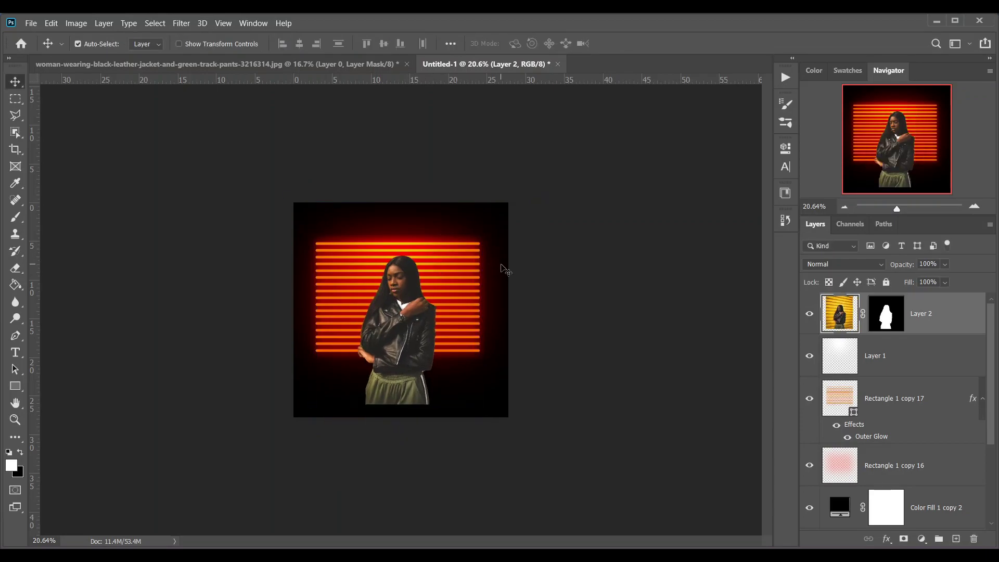
- Delete the Color Fill 1 copy 2 layer
{"action": "key", "text": "ctrl+plus"}
{"action": "key", "text": "ctrl+plus"}
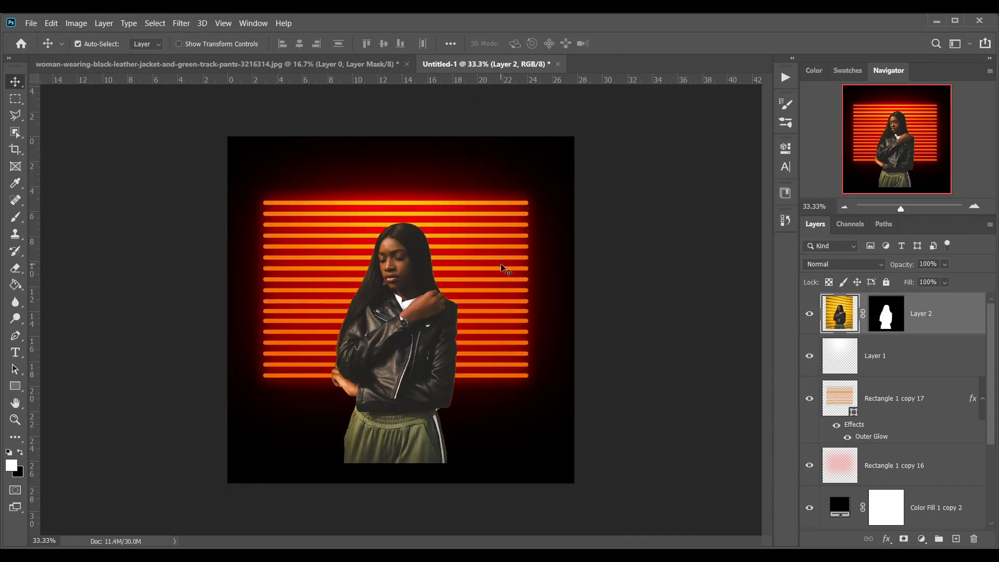
{"action": "left_click", "coordinate": [838, 492]}
{"action": "key", "text": "Delete"}
- Align Layer 1, Rectangle 1 copy 17, Rectangle 1 copy 16 and Background to horizontal centres
{"action": "scroll", "coordinate": [909, 465], "scroll_direction": "down", "scroll_amount": 1}
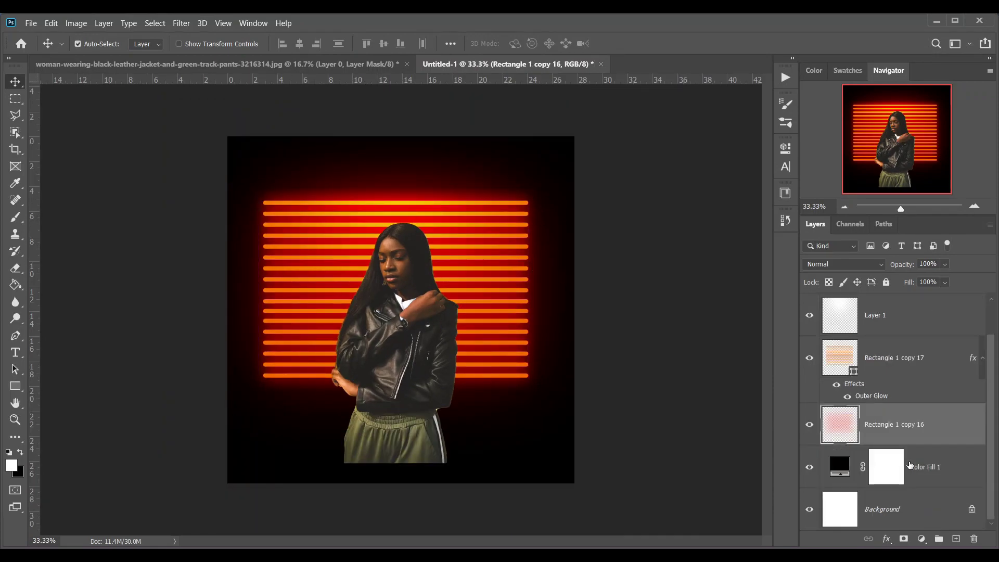
{"action": "scroll", "coordinate": [899, 368], "scroll_direction": "up", "scroll_amount": 1}
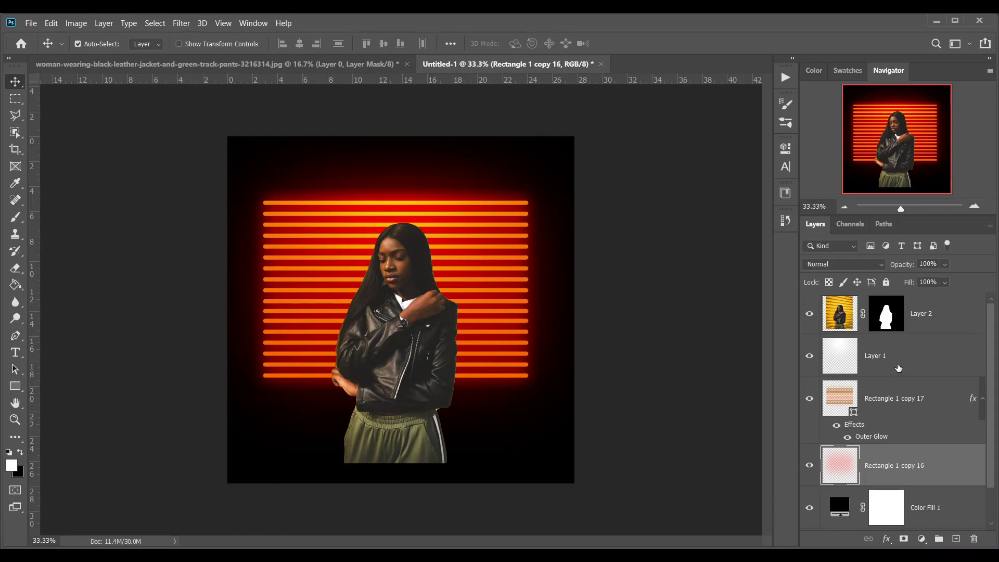
{"action": "left_click", "coordinate": [884, 356]}
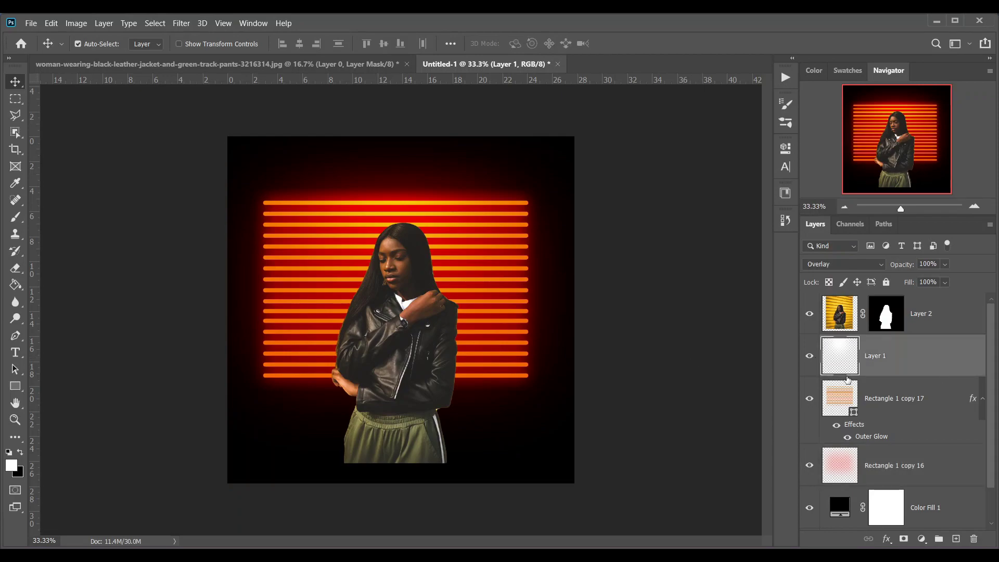
{"action": "left_click", "coordinate": [890, 402], "text": "ctrl"}
{"action": "left_click", "coordinate": [910, 473], "text": "ctrl"}
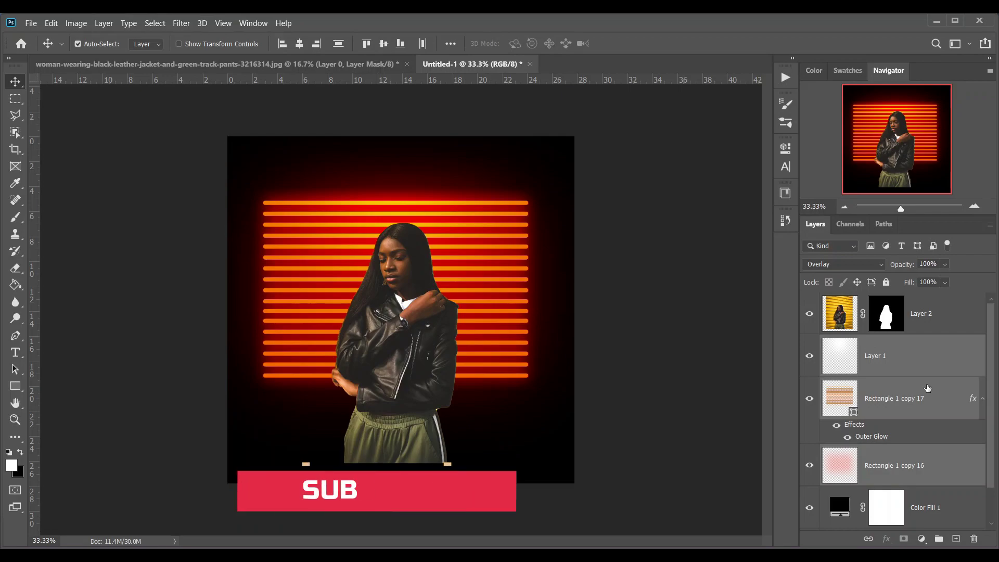
{"action": "scroll", "coordinate": [918, 468], "scroll_direction": "down", "scroll_amount": 1}
{"action": "left_click", "coordinate": [917, 510], "text": "ctrl"}
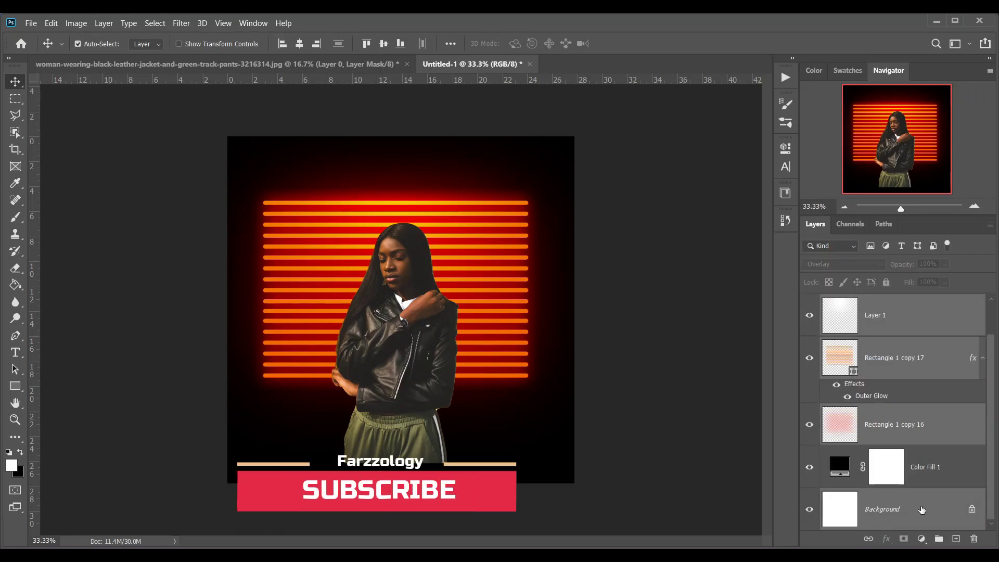
{"action": "left_click", "coordinate": [299, 44]}
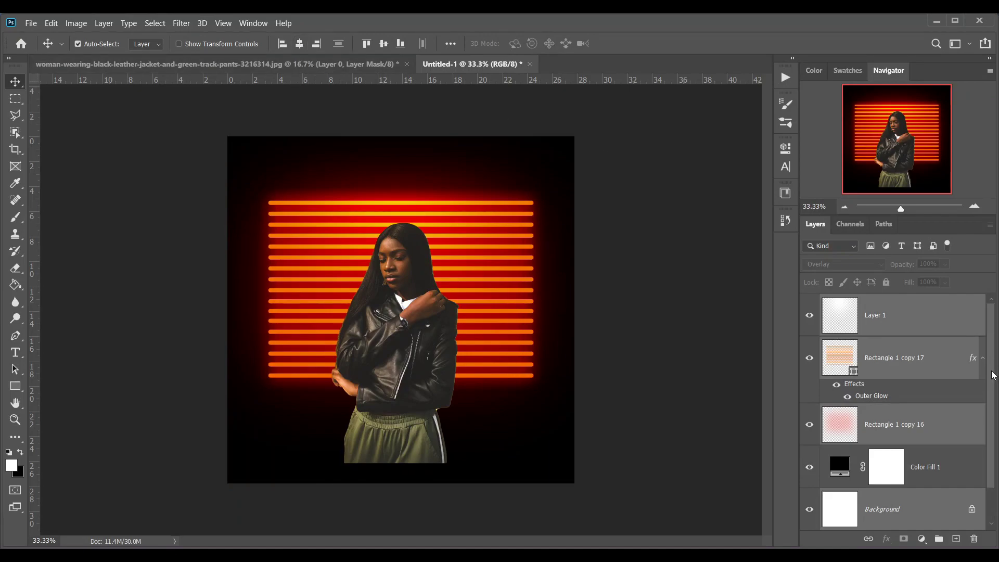
- Target Layer 2's mask and open Select and Mask for the woman's edges
{"action": "scroll", "coordinate": [959, 367], "scroll_direction": "up", "scroll_amount": 1}
{"action": "left_click", "coordinate": [949, 322]}
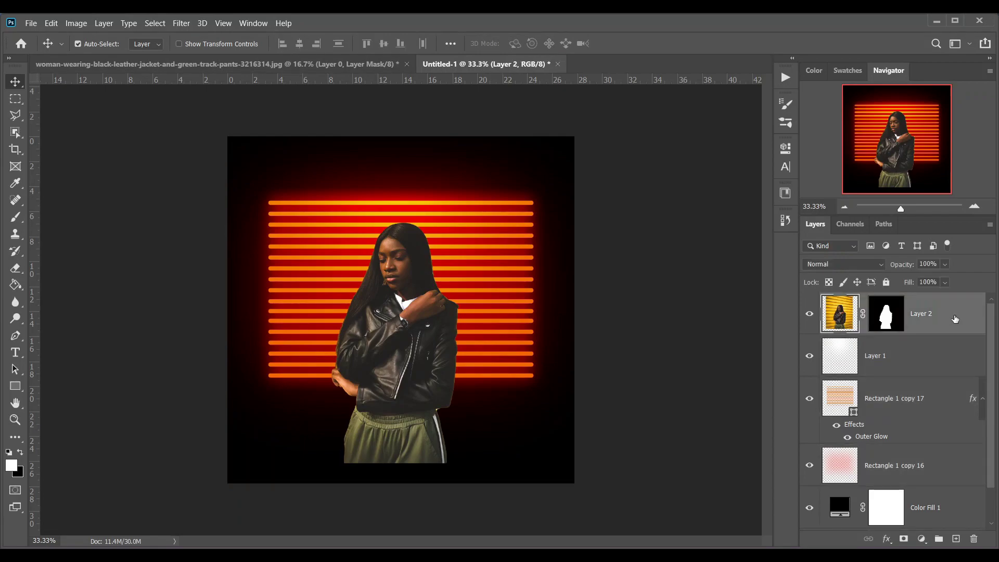
{"action": "left_click", "coordinate": [893, 318]}
{"action": "key", "text": "w"}
{"action": "left_click", "coordinate": [569, 44]}
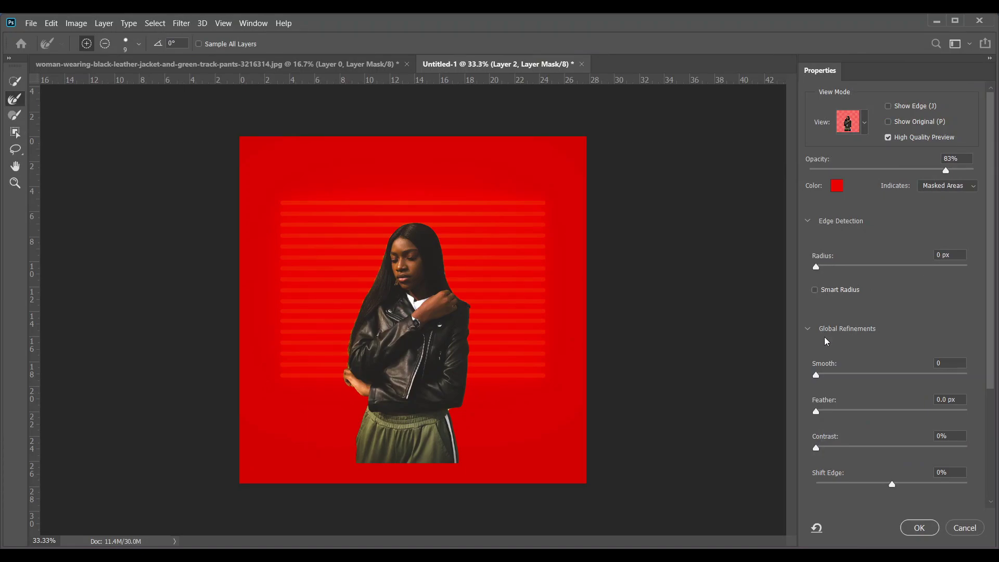
- Refine the mask: Smooth 12, Feather 1.7 px, Shift Edge -14%, Decontaminate Colors, output to new masked layer
{"action": "left_click", "coordinate": [833, 375]}
{"action": "left_click_drag", "start_coordinate": [825, 411], "coordinate": [831, 407]}
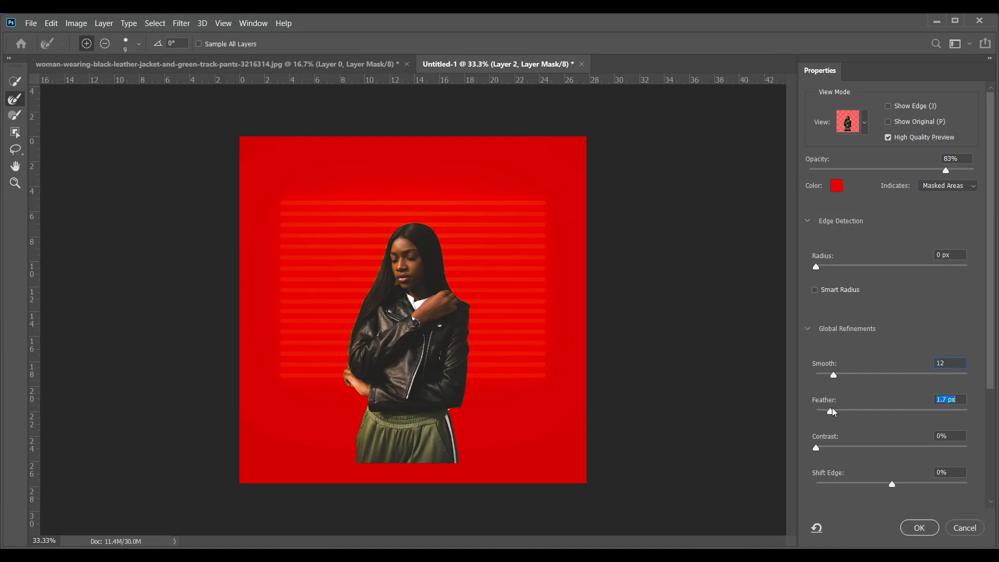
{"action": "left_click", "coordinate": [882, 484]}
{"action": "scroll", "coordinate": [930, 443], "scroll_direction": "down", "scroll_amount": 1}
{"action": "key", "text": "Down"}
{"action": "key", "text": "Down"}
{"action": "key", "text": "Down"}
{"action": "key", "text": "Down"}
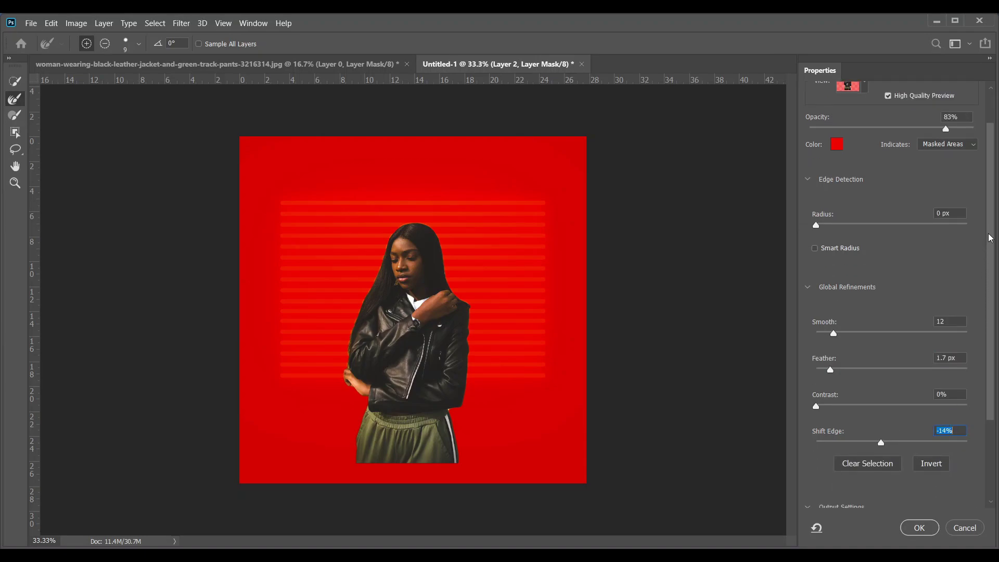
{"action": "left_click_drag", "start_coordinate": [989, 233], "coordinate": [989, 359]}
{"action": "left_click", "coordinate": [824, 422]}
{"action": "left_click", "coordinate": [921, 527]}
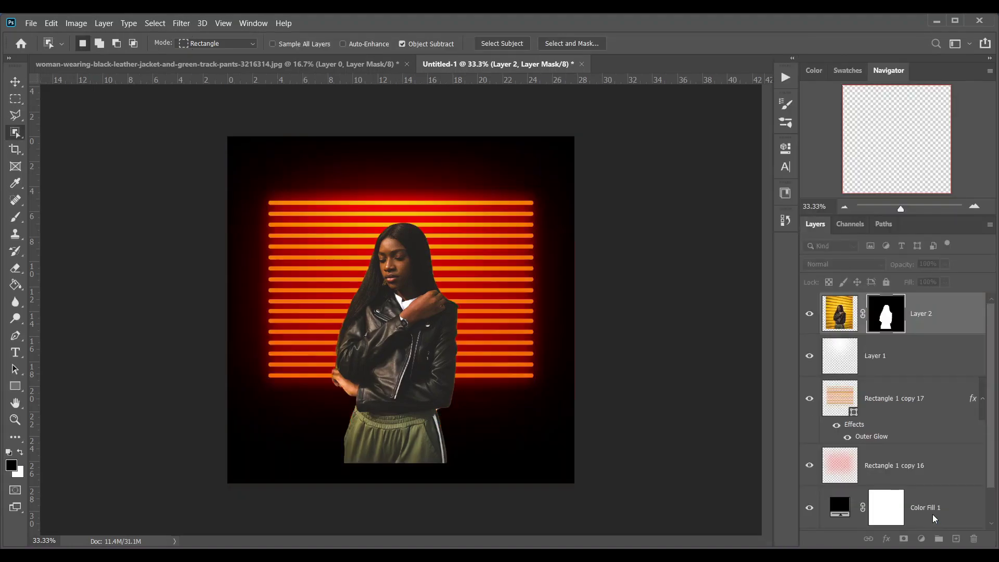
- Delete the original Layer 2 and select Layer 2 copy
{"action": "left_click", "coordinate": [944, 359]}
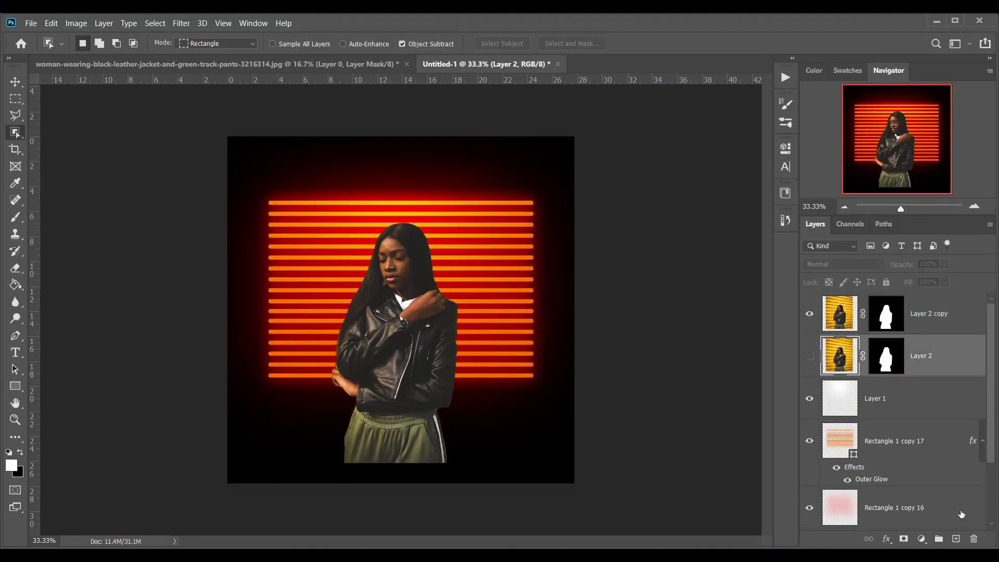
{"action": "left_click", "coordinate": [972, 539]}
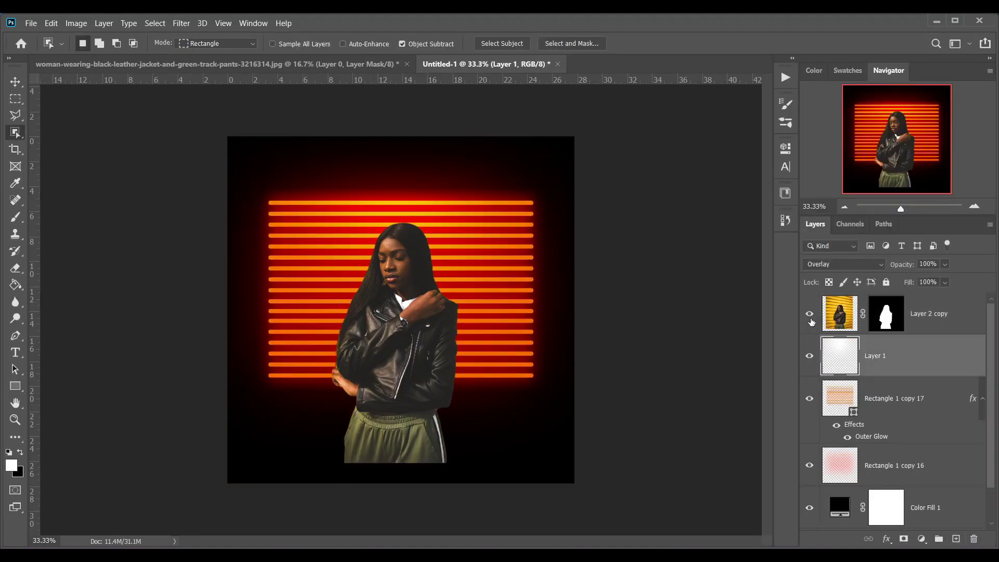
{"action": "left_click", "coordinate": [916, 318]}
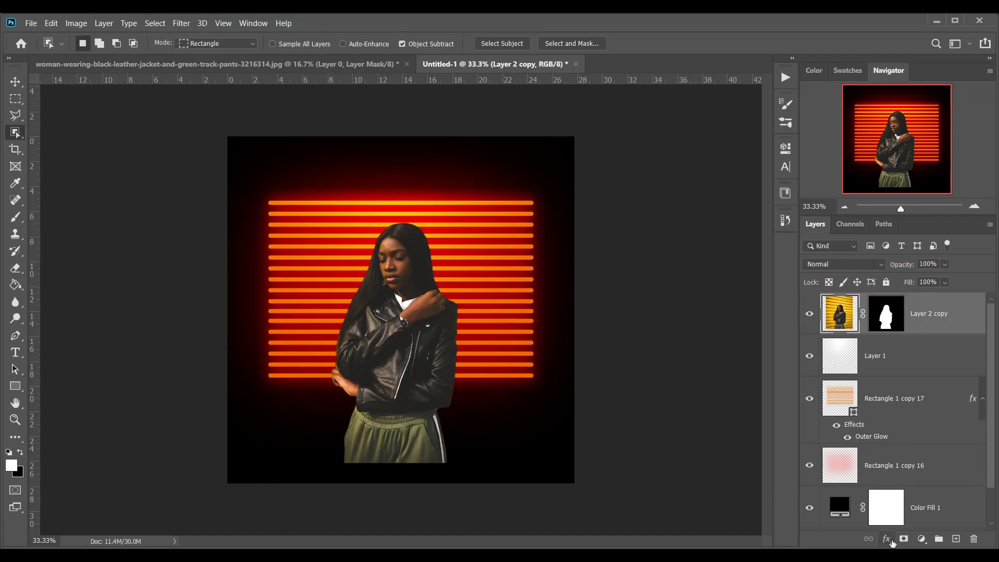
- Add a red Outer Glow to Layer 2 copy, shrinking its size to about 32 px and adjusting range
{"action": "left_click", "coordinate": [892, 541]}
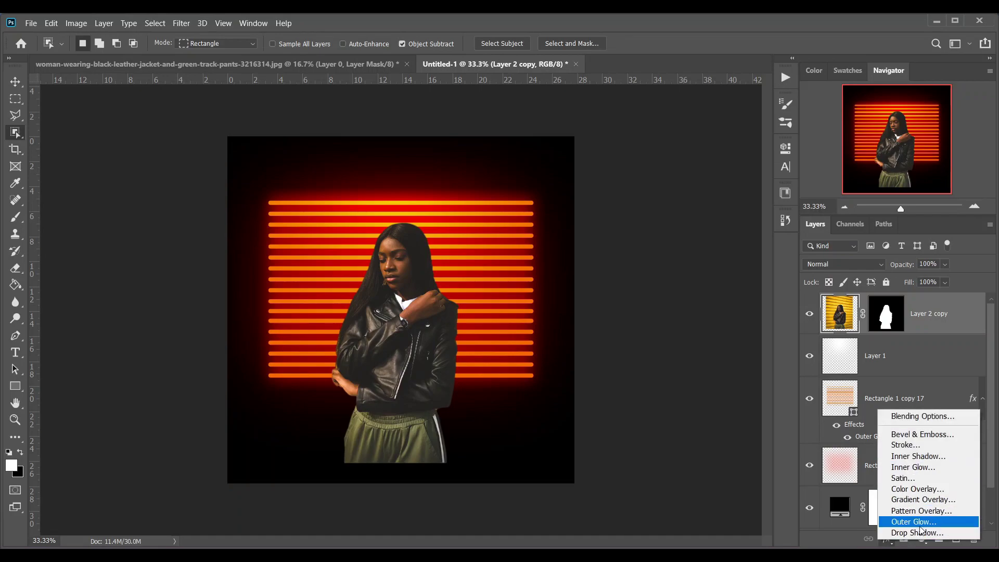
{"action": "left_click", "coordinate": [905, 522]}
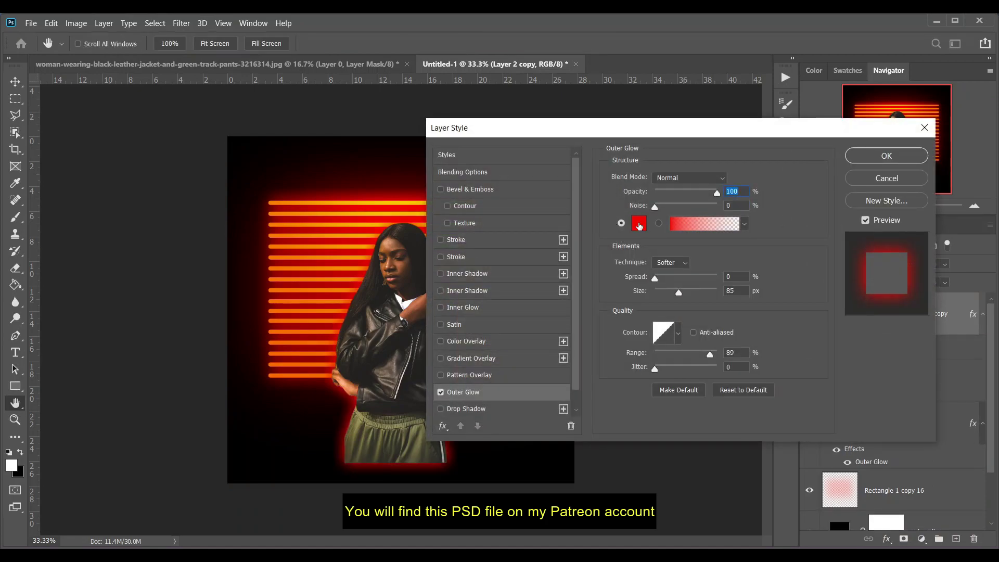
{"action": "left_click", "coordinate": [639, 224]}
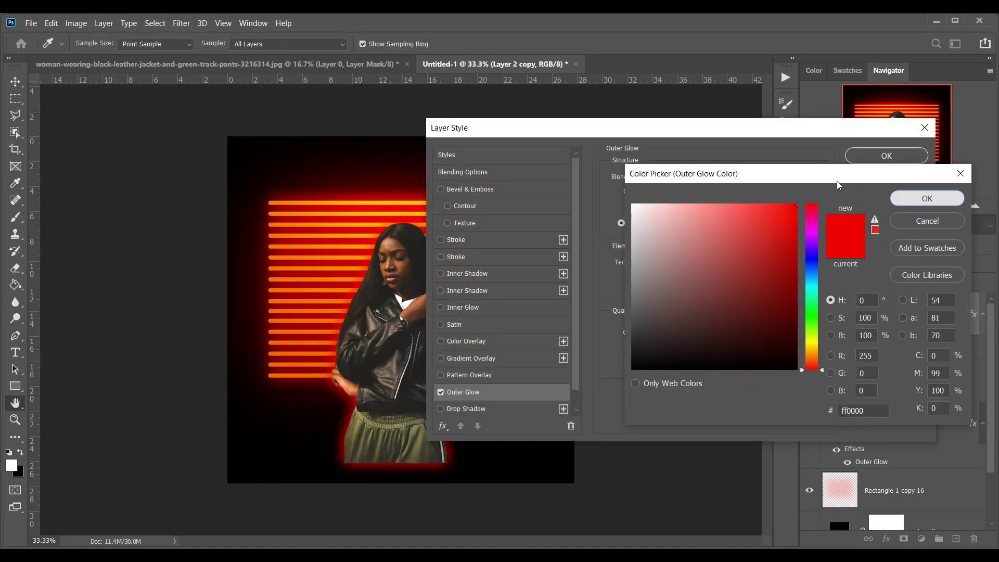
{"action": "left_click", "coordinate": [927, 198]}
{"action": "left_click_drag", "start_coordinate": [701, 130], "coordinate": [757, 125]}
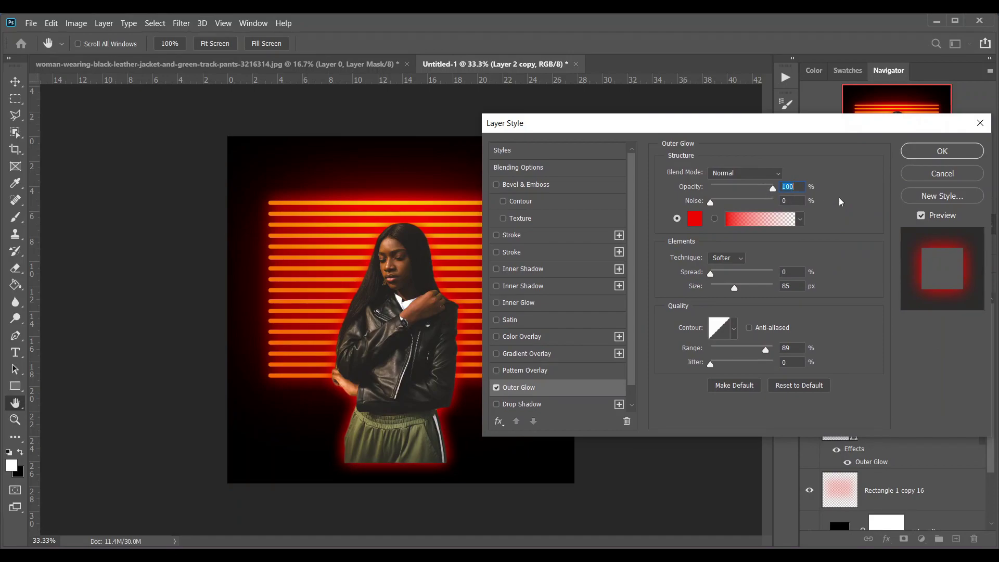
{"action": "left_click_drag", "start_coordinate": [734, 286], "coordinate": [723, 285]}
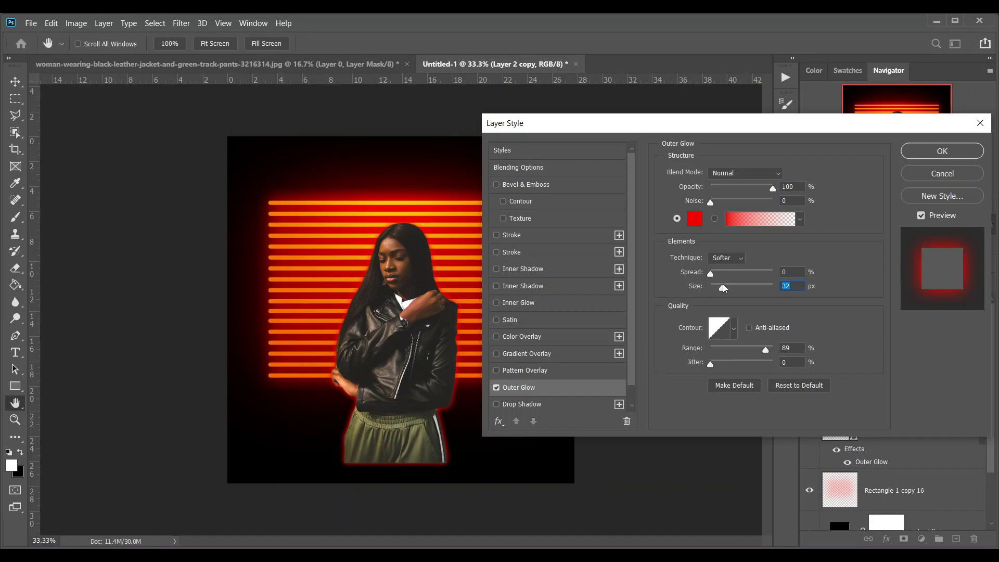
{"action": "left_click_drag", "start_coordinate": [766, 345], "coordinate": [806, 342]}
{"action": "left_click", "coordinate": [696, 275]}
{"action": "left_click", "coordinate": [951, 157]}
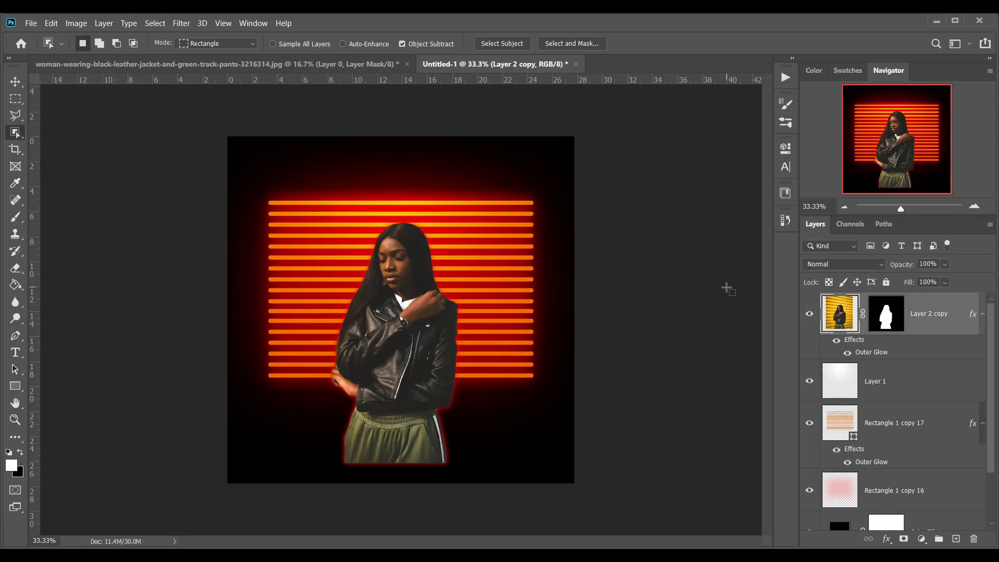
- Add a new empty layer and set the brush colour to red ff0000
{"action": "left_click", "coordinate": [956, 537]}
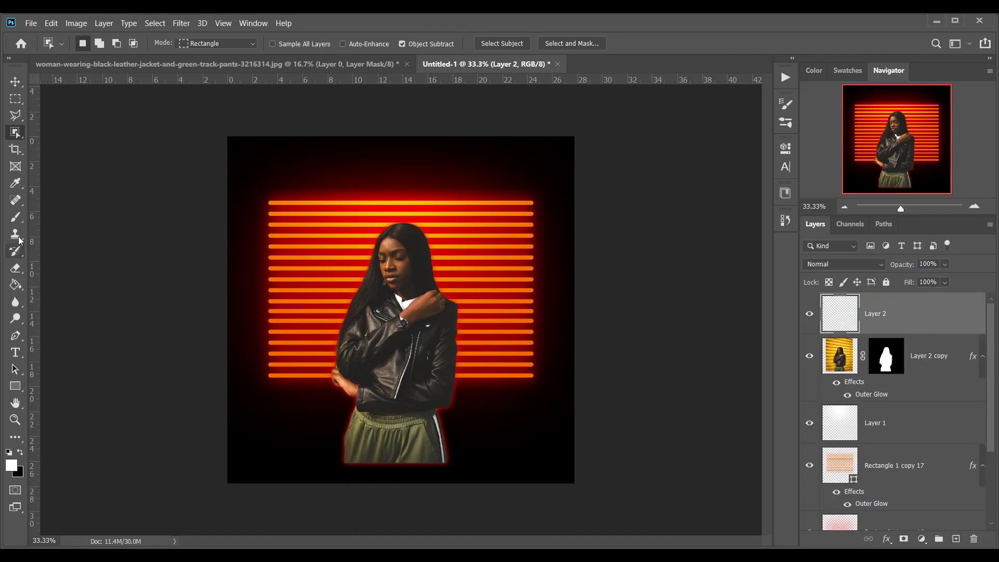
{"action": "left_click", "coordinate": [15, 216]}
{"action": "left_click", "coordinate": [12, 464]}
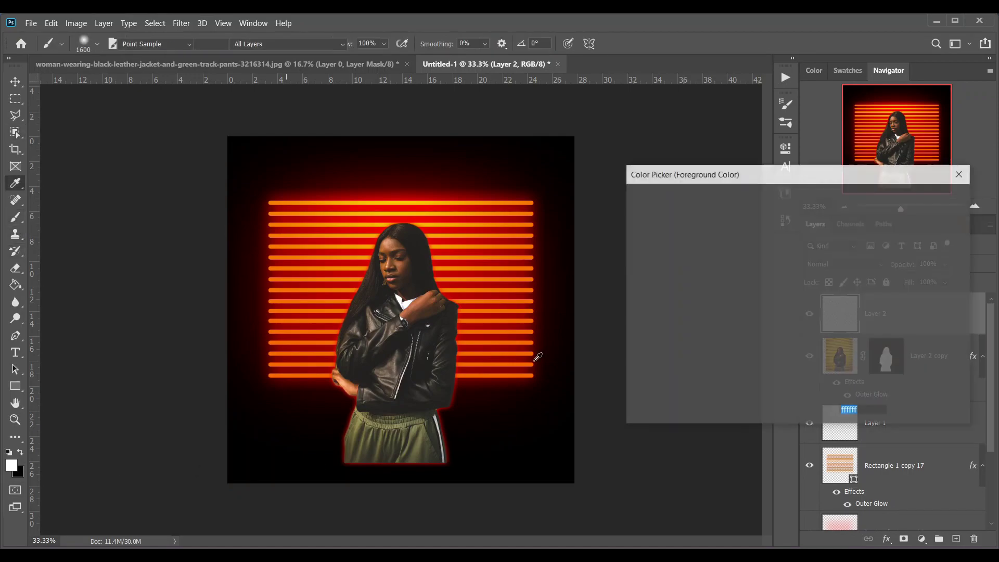
{"action": "type", "text": "ff0000"}
{"action": "left_click", "coordinate": [926, 198]}
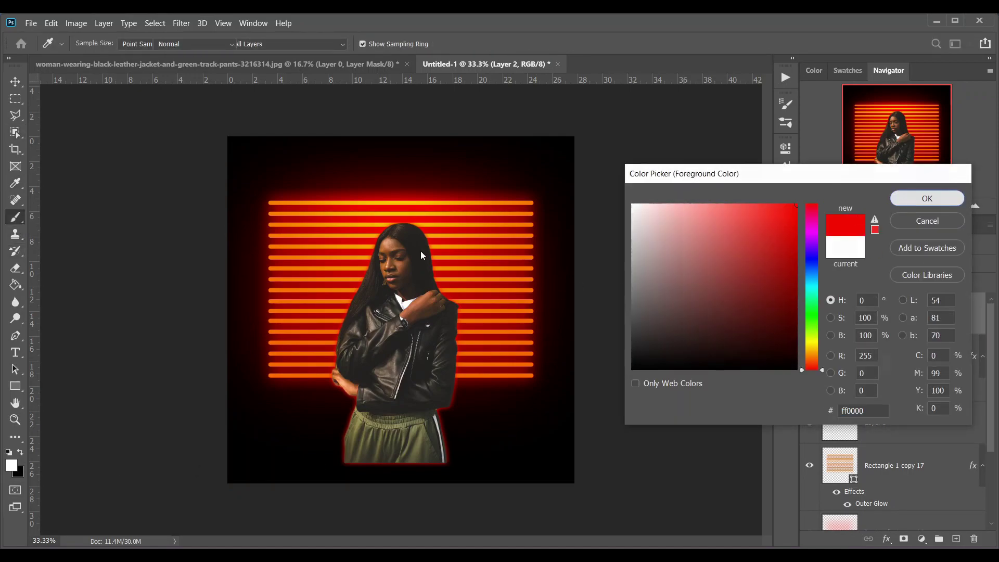
- Clip the new layer to the woman and paint red along her hair and left jacket edge
{"action": "key", "text": "ctrl+plus"}
{"action": "key", "text": "bracketleft"}
{"action": "key", "text": "bracketleft"}
{"action": "key", "text": "bracketleft"}
{"action": "key", "text": "bracketleft"}
{"action": "key", "text": "bracketleft"}
{"action": "key", "text": "bracketleft"}
{"action": "key", "text": "bracketleft"}
{"action": "key", "text": "bracketleft"}
{"action": "key", "text": "bracketleft"}
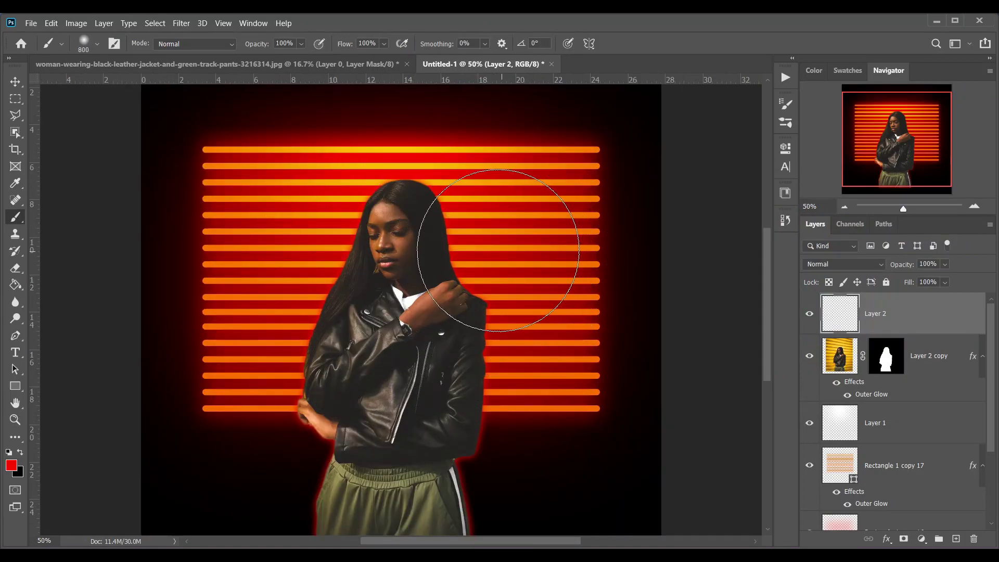
{"action": "right_click", "coordinate": [890, 310]}
{"action": "left_click", "coordinate": [749, 251]}
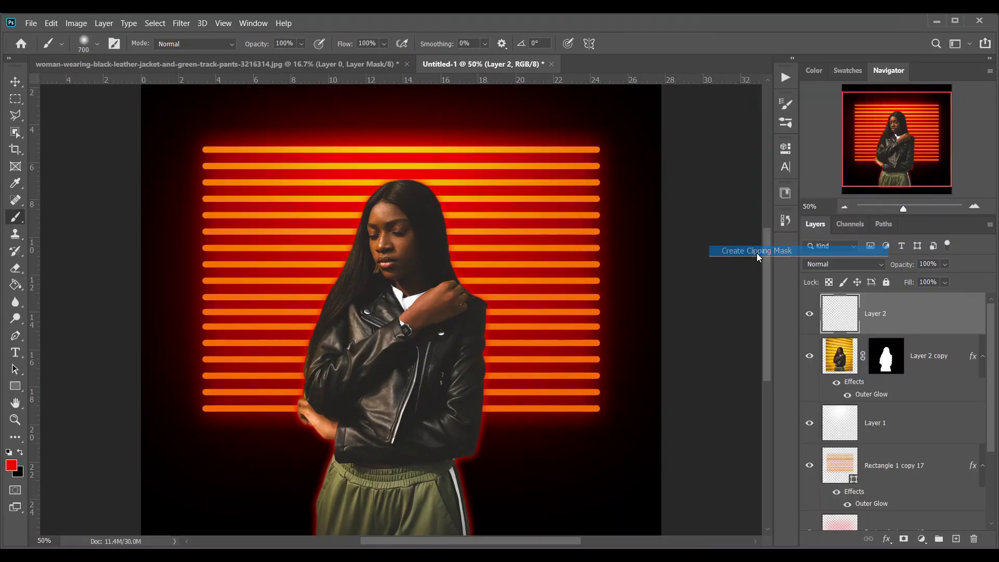
{"action": "key", "text": "bracketleft"}
{"action": "key", "text": "bracketleft"}
{"action": "key", "text": "bracketleft"}
{"action": "key", "text": "bracketleft"}
{"action": "mouse_move", "coordinate": [479, 201]}
{"action": "left_mouse_down"}
{"action": "mouse_move", "coordinate": [421, 151]}
{"action": "mouse_move", "coordinate": [497, 260]}
{"action": "mouse_move", "coordinate": [486, 291]}
{"action": "mouse_move", "coordinate": [514, 407]}
{"action": "mouse_move", "coordinate": [515, 387]}
{"action": "mouse_move", "coordinate": [500, 450]}
{"action": "left_mouse_up"}
{"action": "mouse_move", "coordinate": [362, 207]}
{"action": "left_mouse_down"}
{"action": "mouse_move", "coordinate": [415, 149]}
{"action": "mouse_move", "coordinate": [363, 162]}
{"action": "mouse_move", "coordinate": [314, 307]}
{"action": "mouse_move", "coordinate": [326, 279]}
{"action": "mouse_move", "coordinate": [347, 266]}
{"action": "mouse_move", "coordinate": [383, 176]}
{"action": "mouse_move", "coordinate": [408, 157]}
{"action": "mouse_move", "coordinate": [367, 156]}
{"action": "mouse_move", "coordinate": [337, 198]}
{"action": "left_mouse_up"}
{"action": "mouse_move", "coordinate": [296, 318]}
{"action": "left_mouse_down"}
{"action": "mouse_move", "coordinate": [294, 359]}
{"action": "mouse_move", "coordinate": [263, 412]}
{"action": "left_mouse_up"}
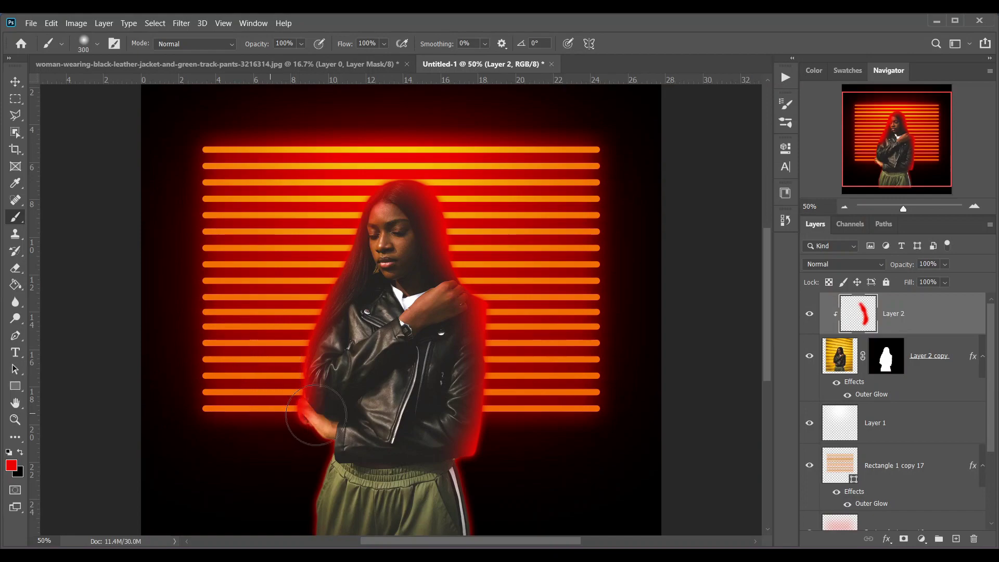
- Set the rim layer to Soft Light, paint more red along hand and jacket, opacity 73%
{"action": "left_click", "coordinate": [845, 265]}
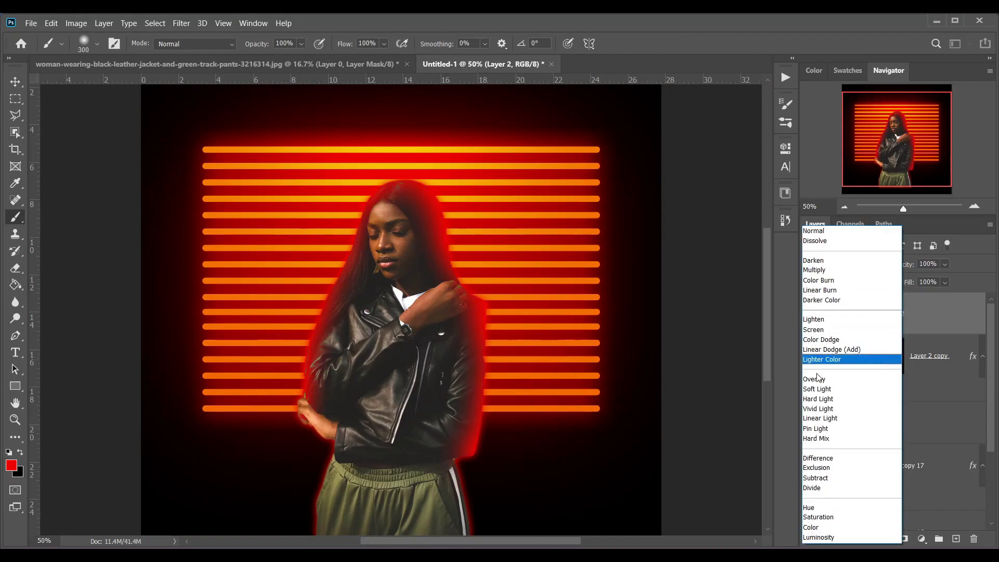
{"action": "left_click", "coordinate": [810, 388]}
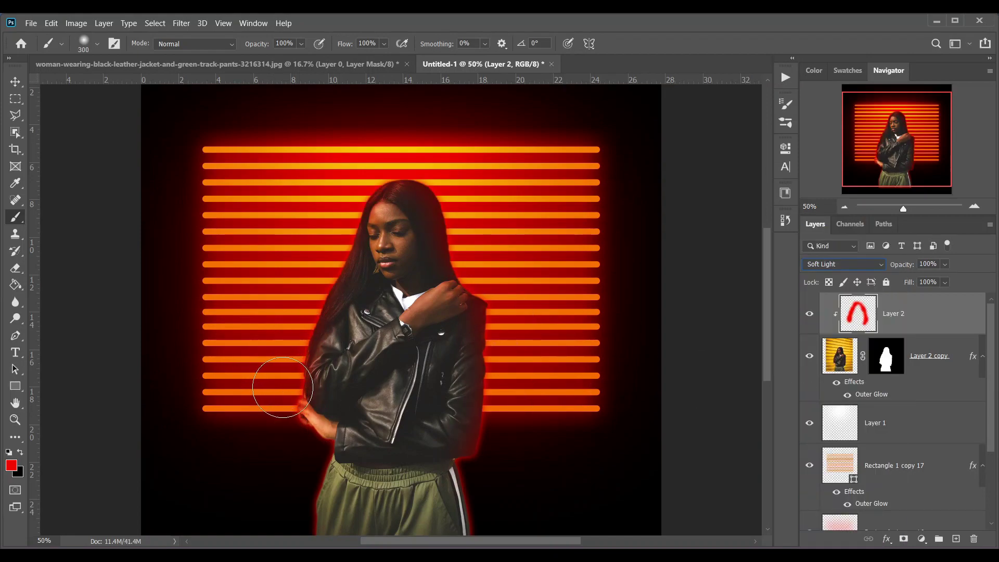
{"action": "mouse_move", "coordinate": [272, 405]}
{"action": "left_mouse_down"}
{"action": "mouse_move", "coordinate": [310, 463]}
{"action": "mouse_move", "coordinate": [306, 452]}
{"action": "mouse_move", "coordinate": [298, 473]}
{"action": "left_mouse_up"}
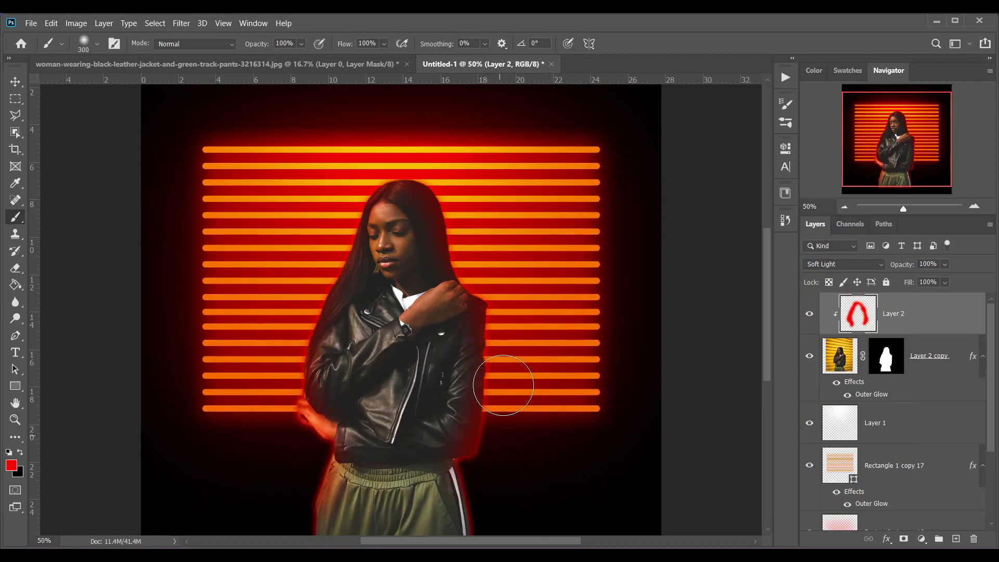
{"action": "mouse_move", "coordinate": [512, 359]}
{"action": "left_mouse_down"}
{"action": "mouse_move", "coordinate": [499, 446]}
{"action": "mouse_move", "coordinate": [482, 473]}
{"action": "mouse_move", "coordinate": [488, 491]}
{"action": "left_mouse_up"}
{"action": "scroll", "coordinate": [453, 424], "scroll_direction": "down", "scroll_amount": 3}
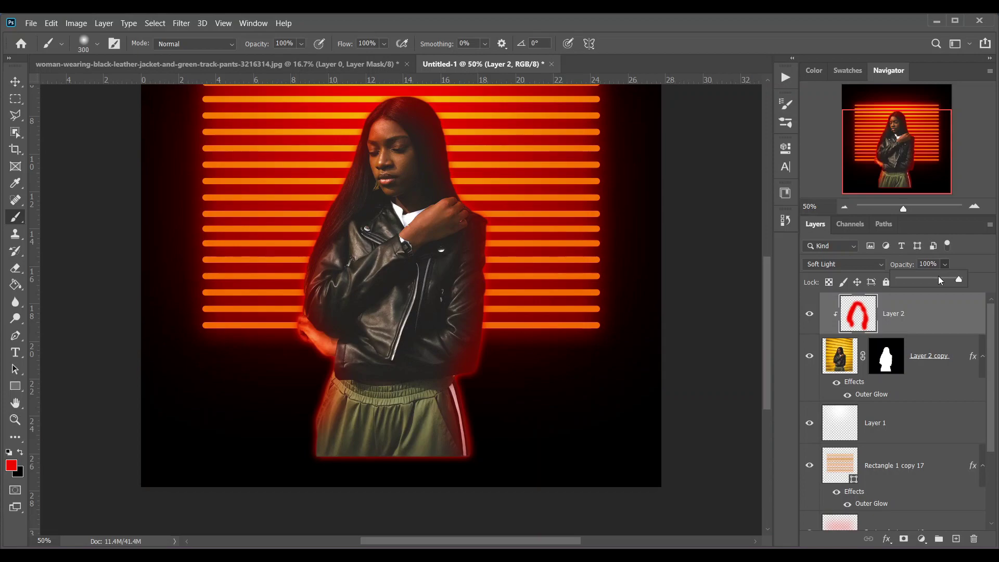
{"action": "left_click_drag", "start_coordinate": [940, 280], "coordinate": [943, 281]}
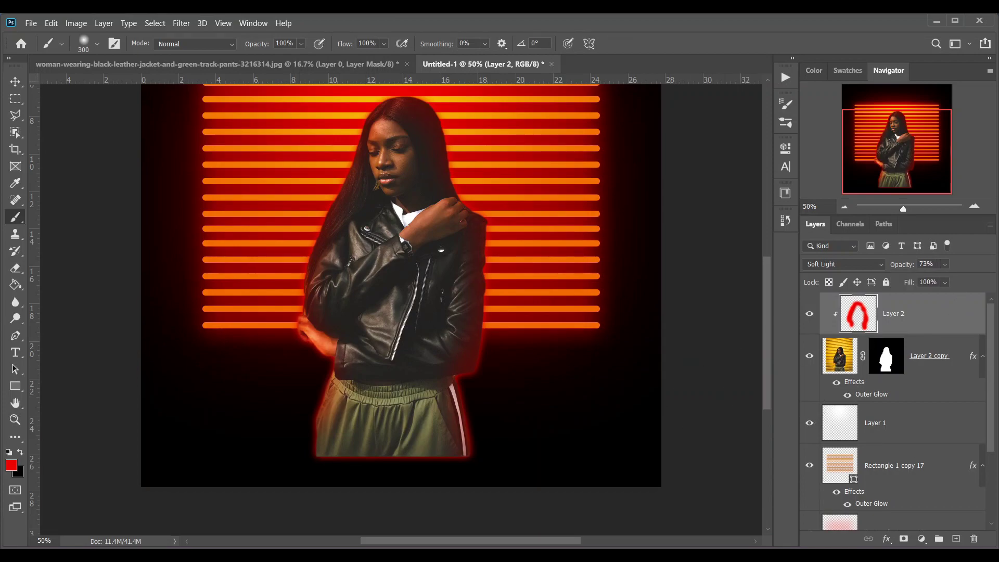
{"action": "left_click", "coordinate": [886, 356]}
- Add a new top layer and paint black over the lower-left trousers
{"action": "left_click", "coordinate": [885, 312]}
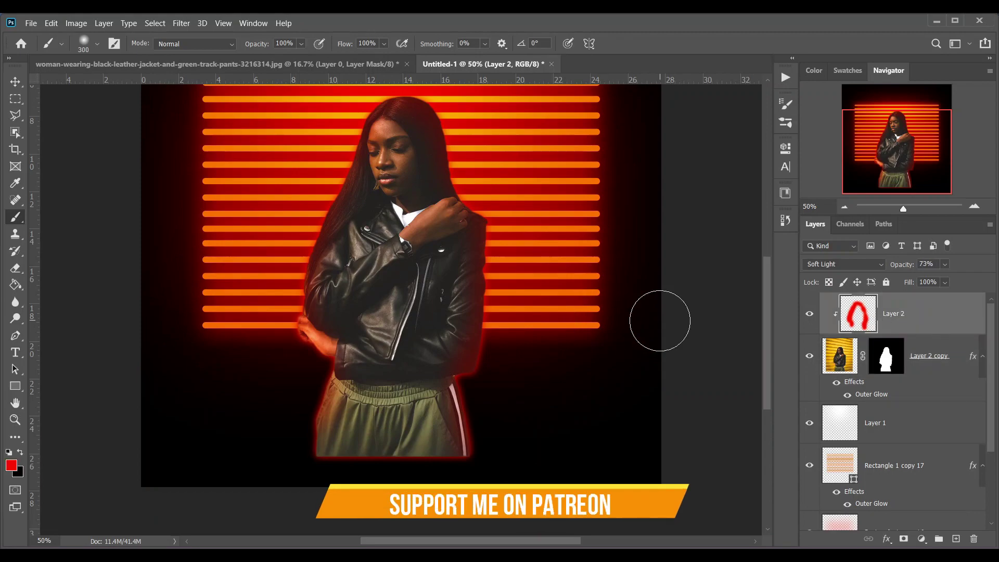
{"action": "left_click", "coordinate": [955, 538]}
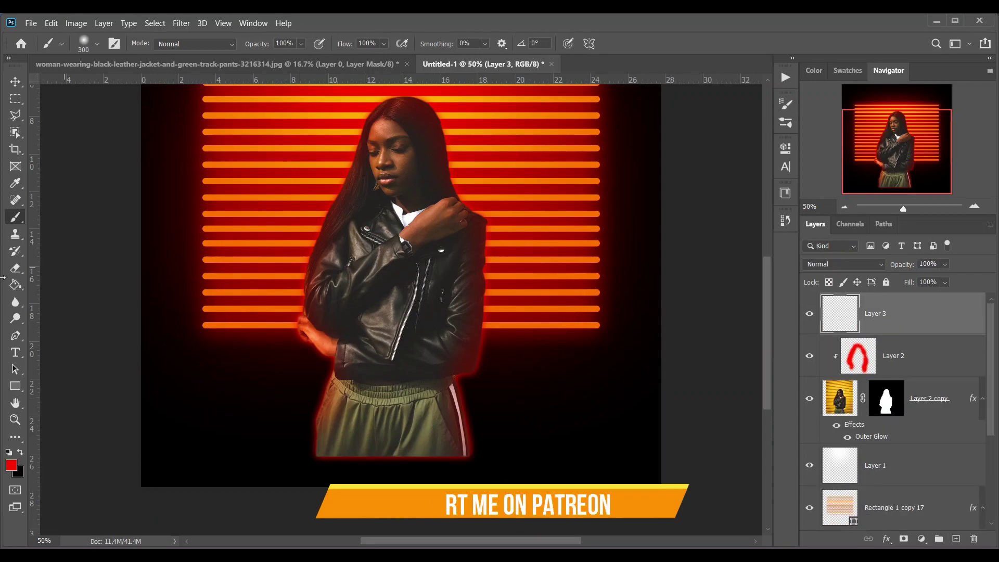
{"action": "key", "text": "x"}
{"action": "key", "text": "bracketright"}
{"action": "key", "text": "bracketright"}
{"action": "mouse_move", "coordinate": [277, 448]}
{"action": "left_mouse_down"}
{"action": "mouse_move", "coordinate": [307, 479]}
{"action": "mouse_move", "coordinate": [286, 475]}
{"action": "mouse_move", "coordinate": [475, 493]}
{"action": "mouse_move", "coordinate": [446, 479]}
{"action": "mouse_move", "coordinate": [486, 530]}
{"action": "left_mouse_up"}
- Enlarge the brush and add more black over the lower trousers, undoing the last stroke
{"action": "key", "text": "bracketleft"}
{"action": "key", "text": "bracketleft"}
{"action": "key", "text": "bracketright"}
{"action": "key", "text": "bracketright"}
{"action": "key", "text": "bracketright"}
{"action": "key", "text": "bracketright"}
{"action": "key", "text": "bracketright"}
{"action": "key", "text": "bracketright"}
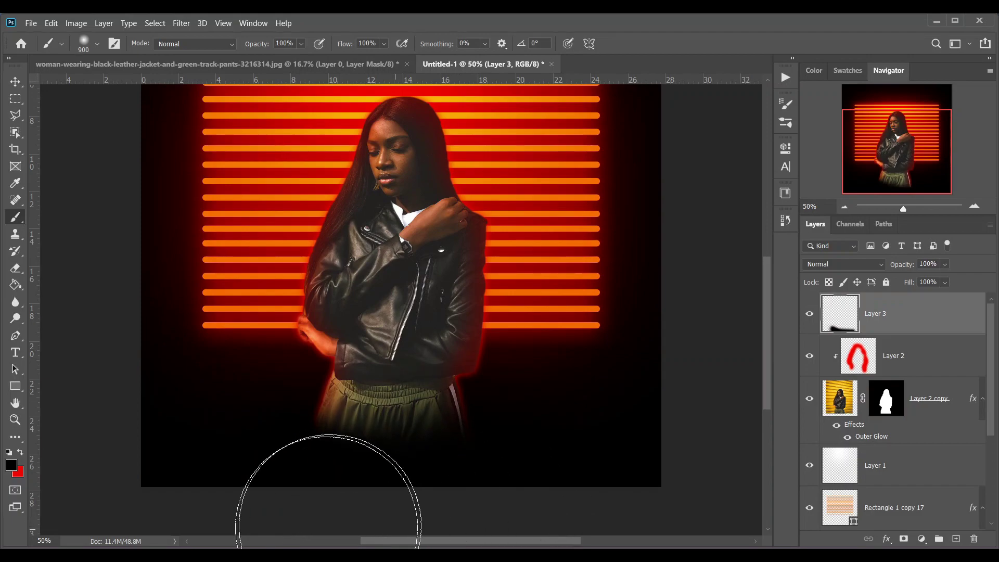
{"action": "left_click_drag", "start_coordinate": [263, 479], "coordinate": [301, 508]}
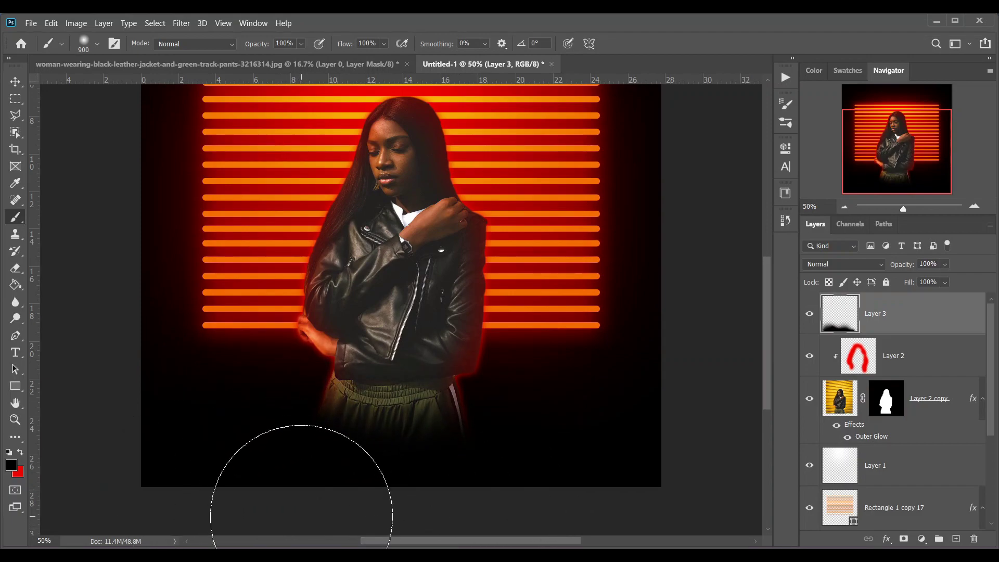
{"action": "mouse_move", "coordinate": [273, 461]}
{"action": "left_mouse_down"}
{"action": "mouse_move", "coordinate": [245, 464]}
{"action": "mouse_move", "coordinate": [264, 468]}
{"action": "left_mouse_up"}
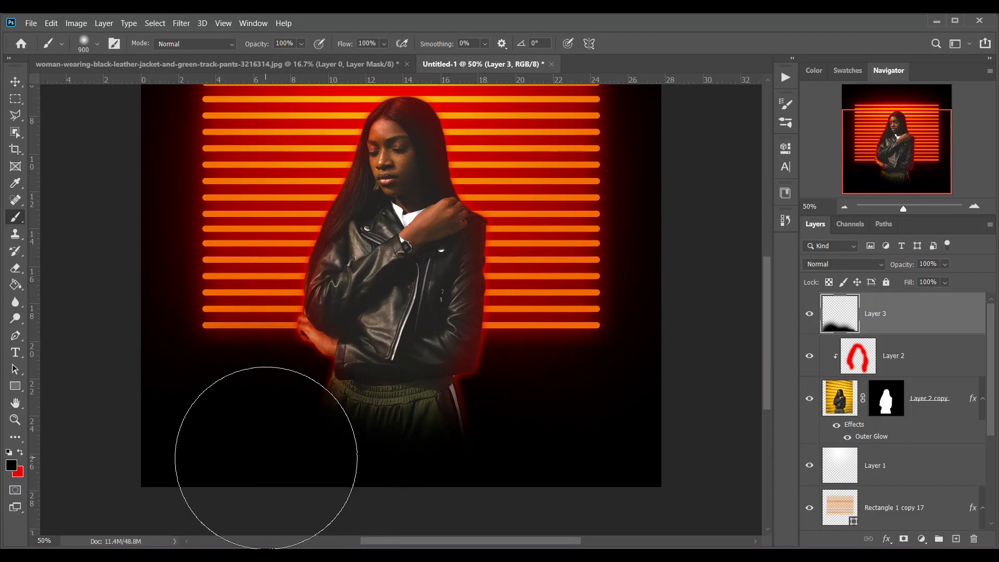
{"action": "key", "text": "ctrl+z"}
{"action": "key", "text": "ctrl+shift+z"}
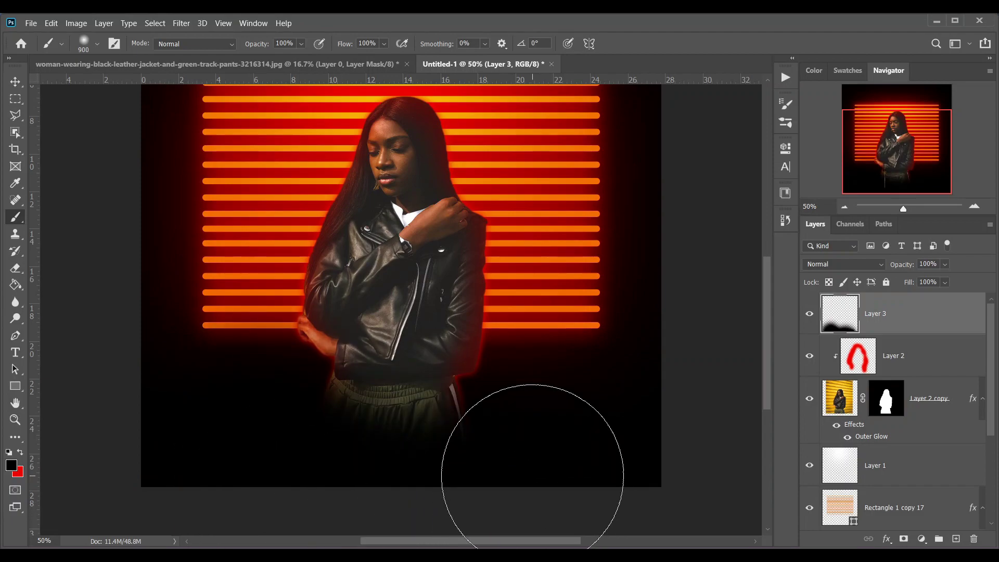
{"action": "key", "text": "ctrl+z"}
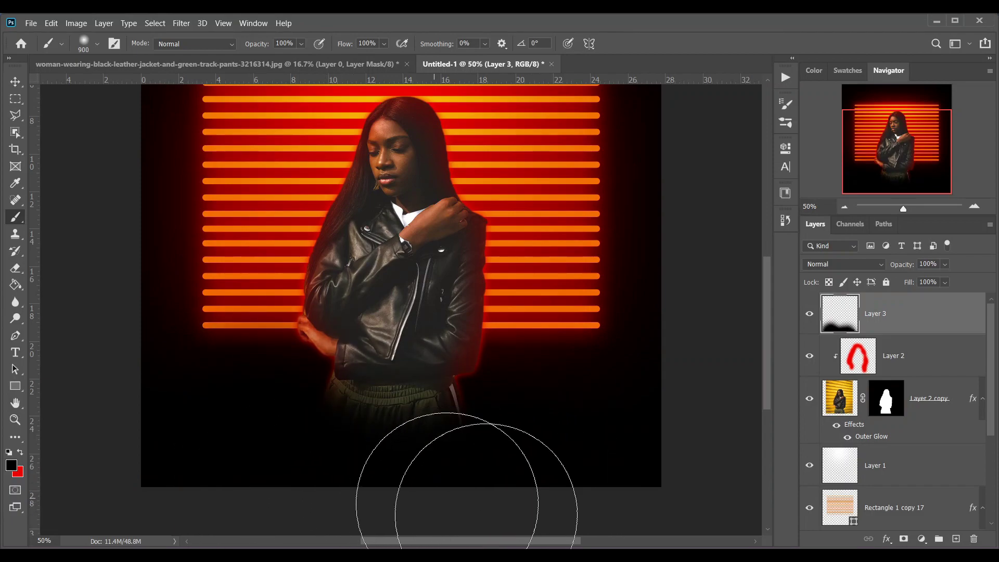
{"action": "key", "text": "ctrl+minus"}
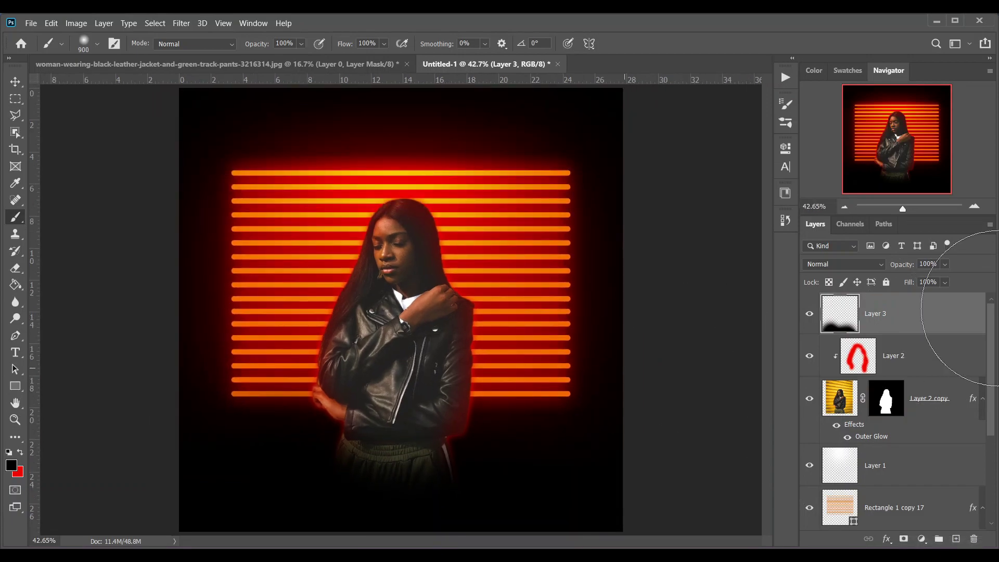
{"action": "key", "text": "v"}
{"action": "scroll", "coordinate": [966, 469], "scroll_direction": "down", "scroll_amount": 2}
- Scale the Rectangle 1 copy 16 red glow to about 128% and move it up toward the top
{"action": "left_click", "coordinate": [863, 499]}
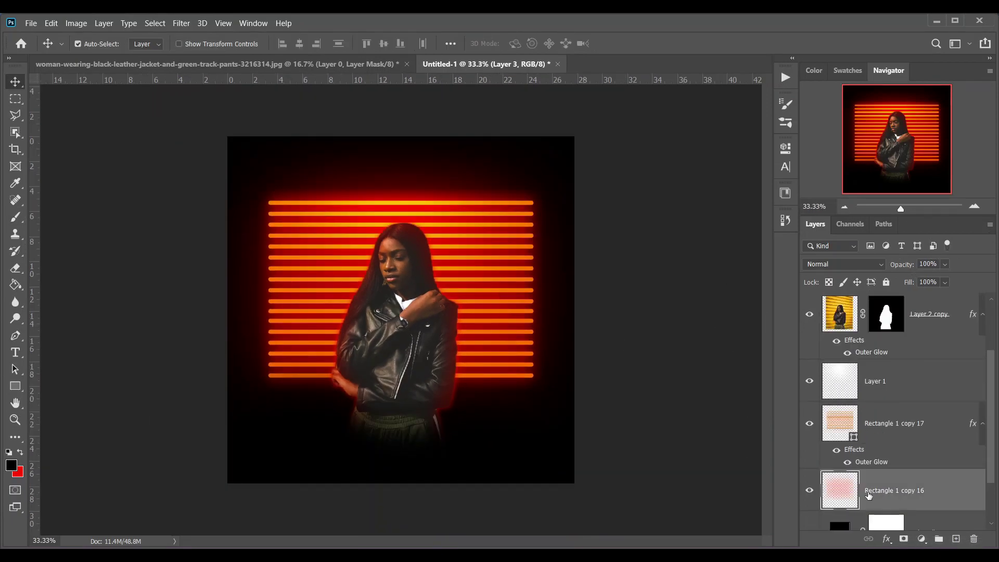
{"action": "key", "text": "ctrl+t"}
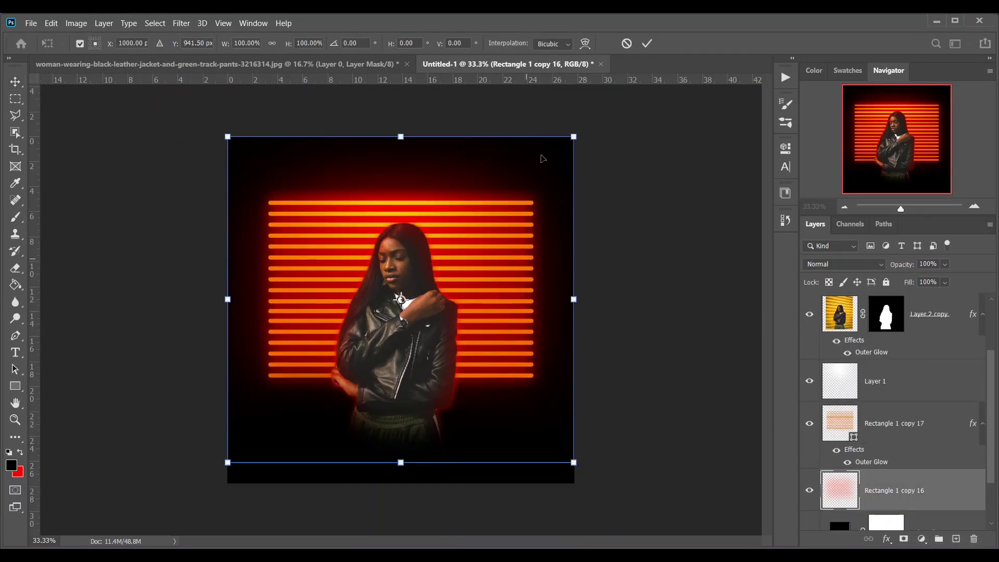
{"action": "mouse_move", "coordinate": [573, 136]}
{"action": "left_mouse_down"}
{"action": "mouse_move", "coordinate": [647, 89]}
{"action": "mouse_move", "coordinate": [572, 136]}
{"action": "left_mouse_up"}
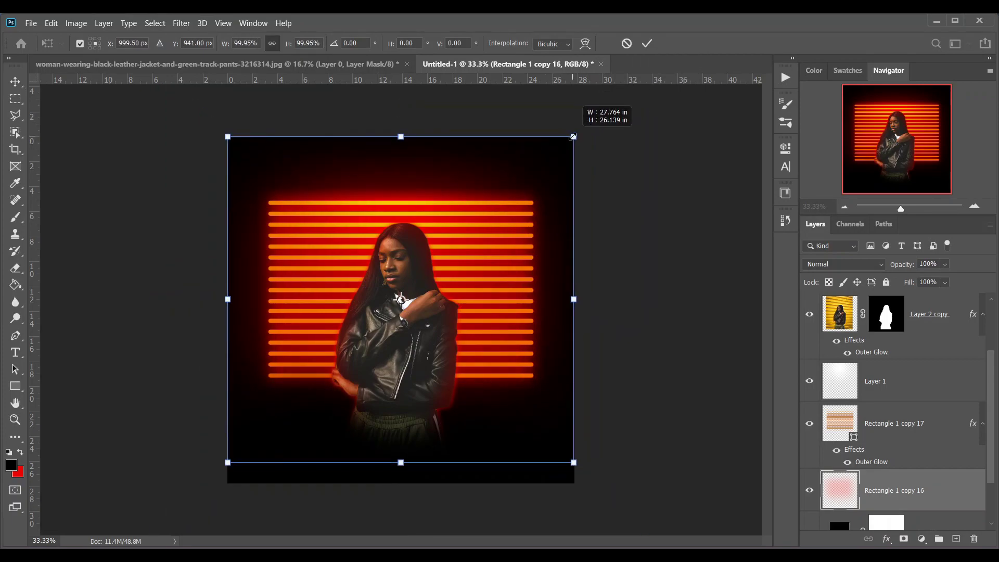
{"action": "left_click_drag", "start_coordinate": [460, 250], "coordinate": [458, 193]}
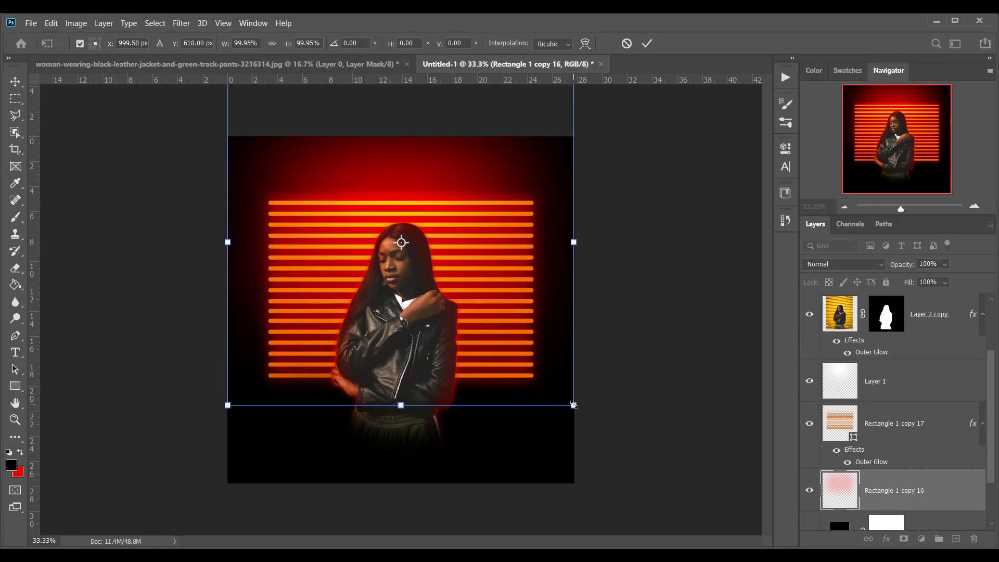
{"action": "left_click_drag", "start_coordinate": [580, 418], "coordinate": [608, 447]}
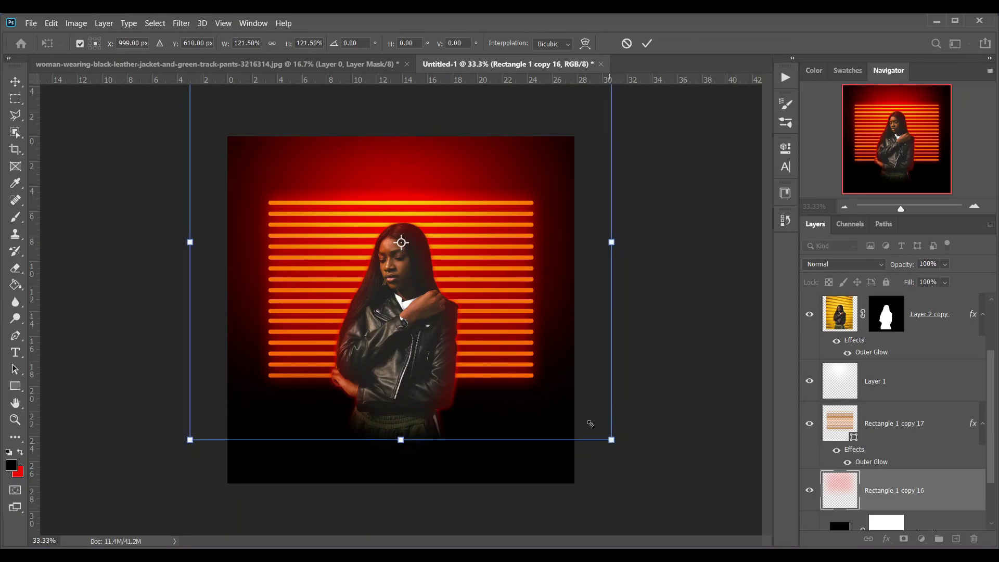
{"action": "mouse_move", "coordinate": [546, 359]}
{"action": "left_mouse_down"}
{"action": "mouse_move", "coordinate": [558, 336]}
{"action": "mouse_move", "coordinate": [549, 343]}
{"action": "left_mouse_up"}
{"action": "left_click_drag", "start_coordinate": [615, 441], "coordinate": [624, 454]}
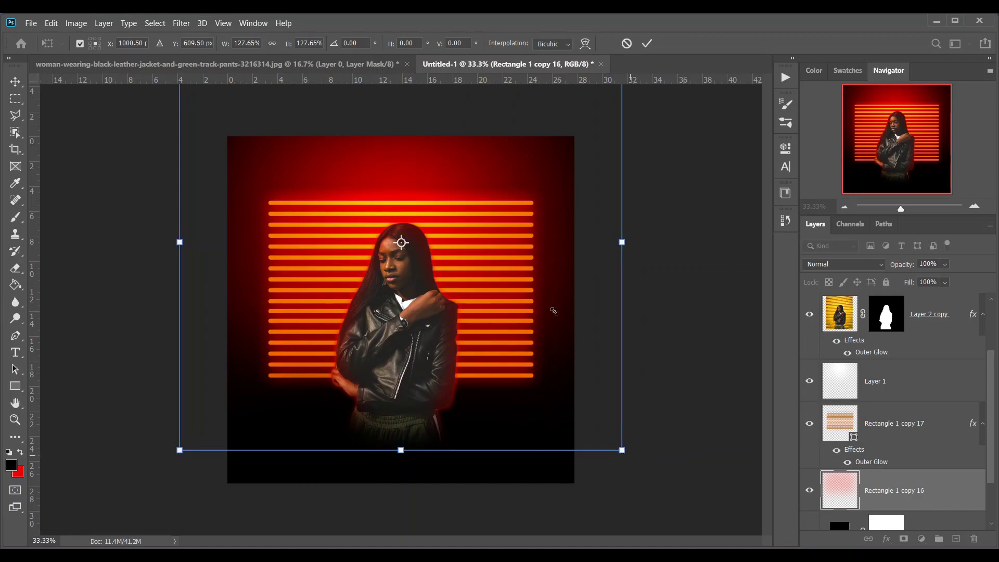
{"action": "key", "text": "Return"}
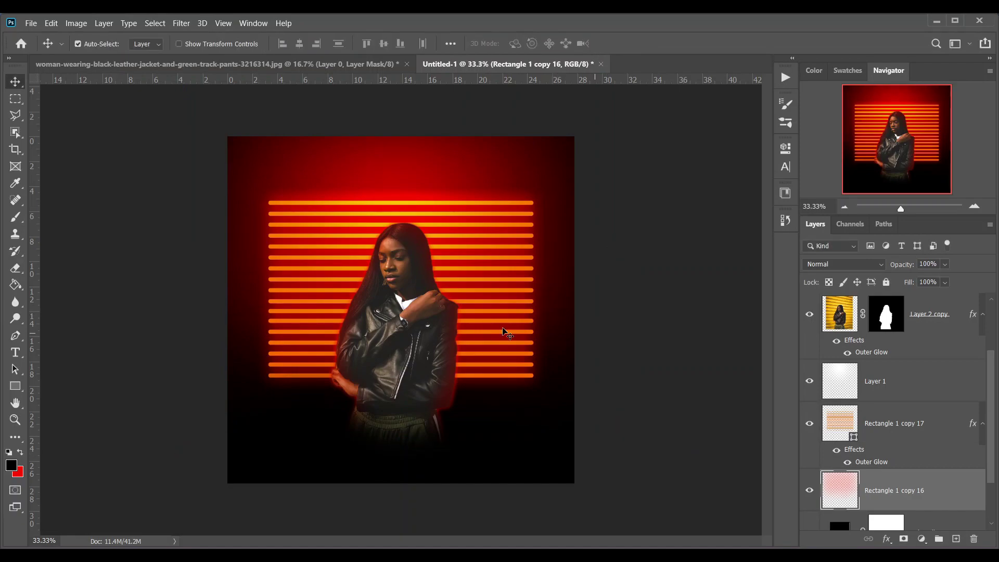
- Place a new Spac3 neon 160 pt text layer near the poster's bottom
{"action": "scroll", "coordinate": [926, 374], "scroll_direction": "up", "scroll_amount": 3}
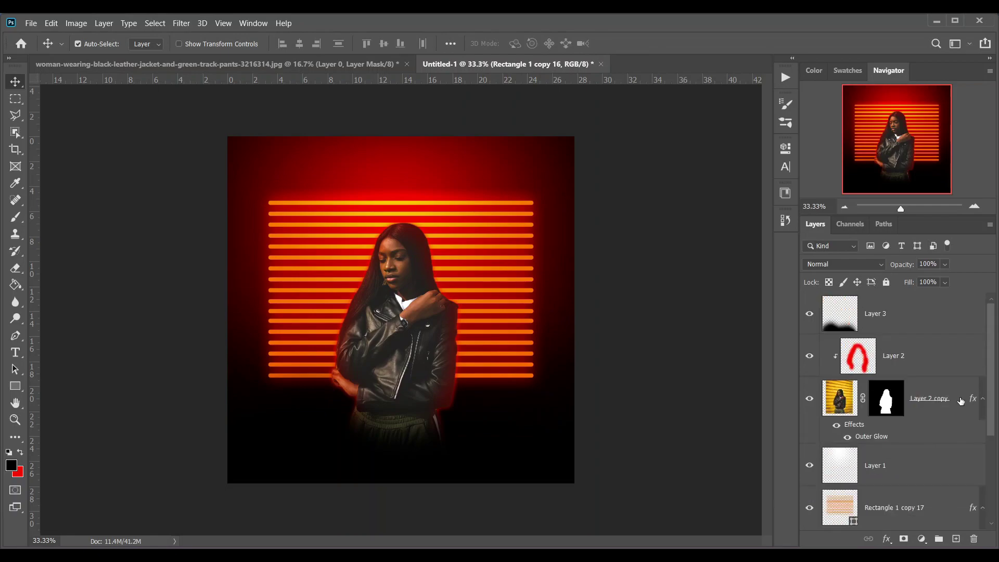
{"action": "left_click", "coordinate": [927, 332]}
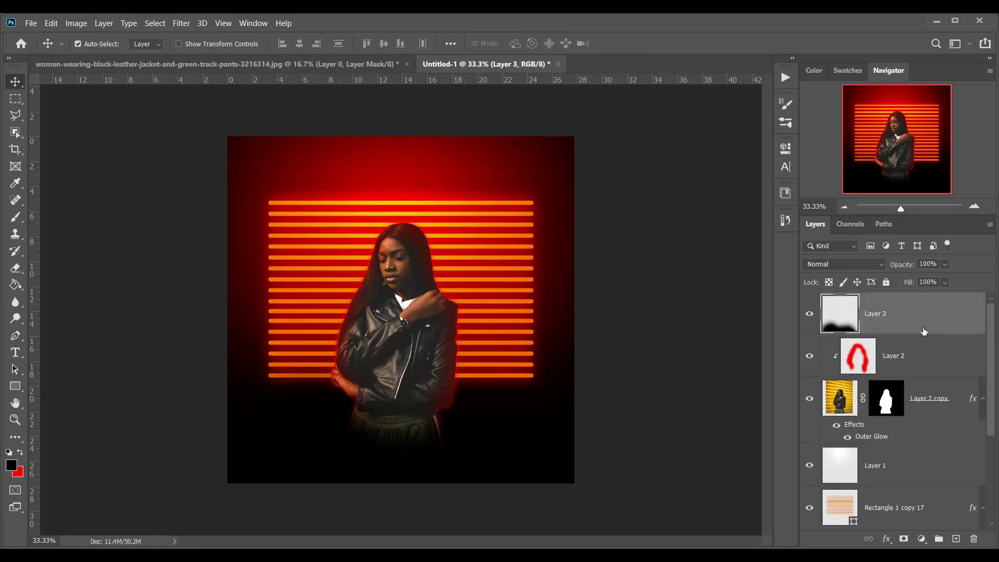
{"action": "left_click", "coordinate": [15, 352]}
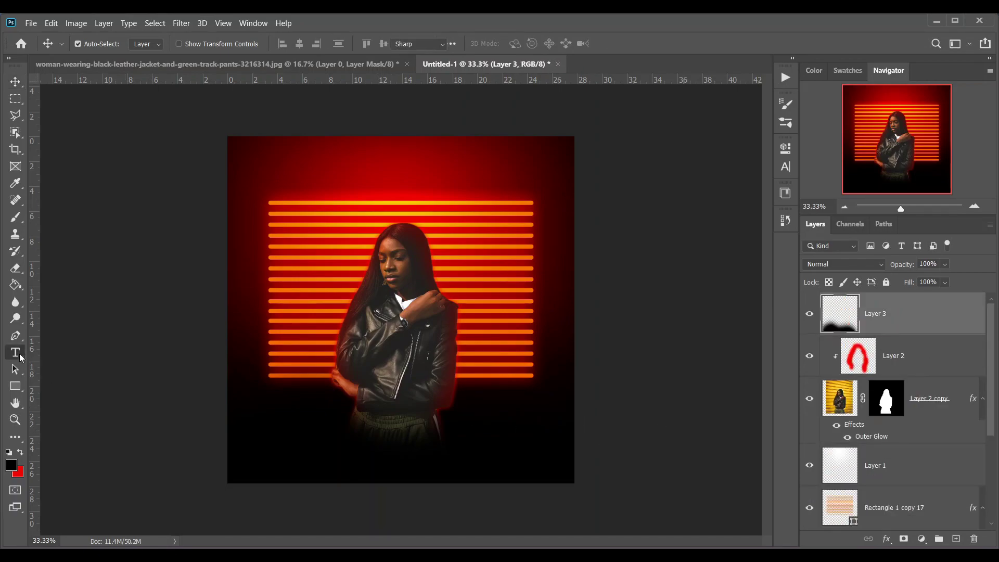
{"action": "left_click", "coordinate": [352, 447]}
{"action": "left_click_drag", "start_coordinate": [403, 475], "coordinate": [508, 491]}
{"action": "left_click", "coordinate": [151, 44]}
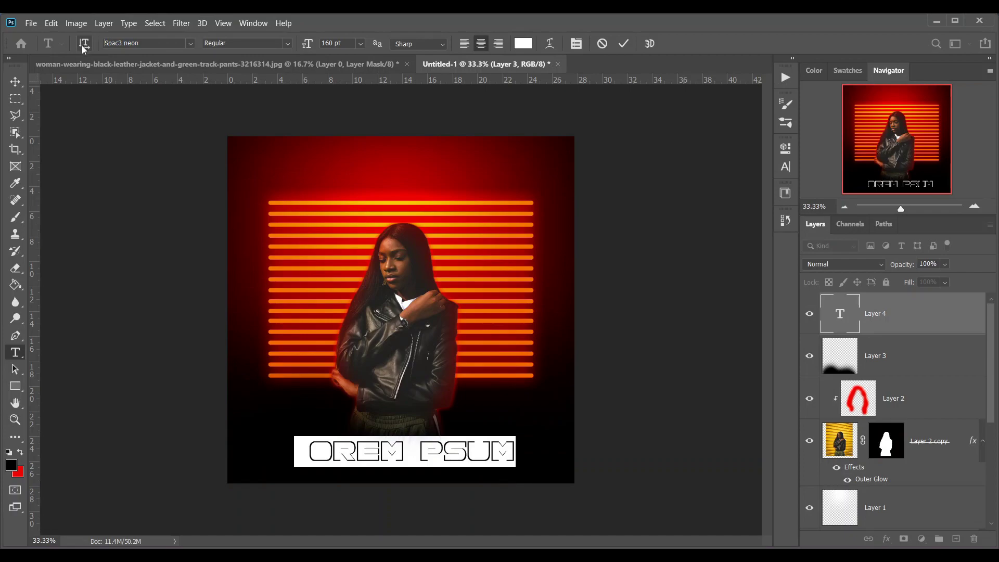
- Replace the placeholder text with 'MUSIC ON' and commit it
{"action": "left_click", "coordinate": [318, 449]}
{"action": "left_click_drag", "start_coordinate": [315, 449], "coordinate": [564, 461]}
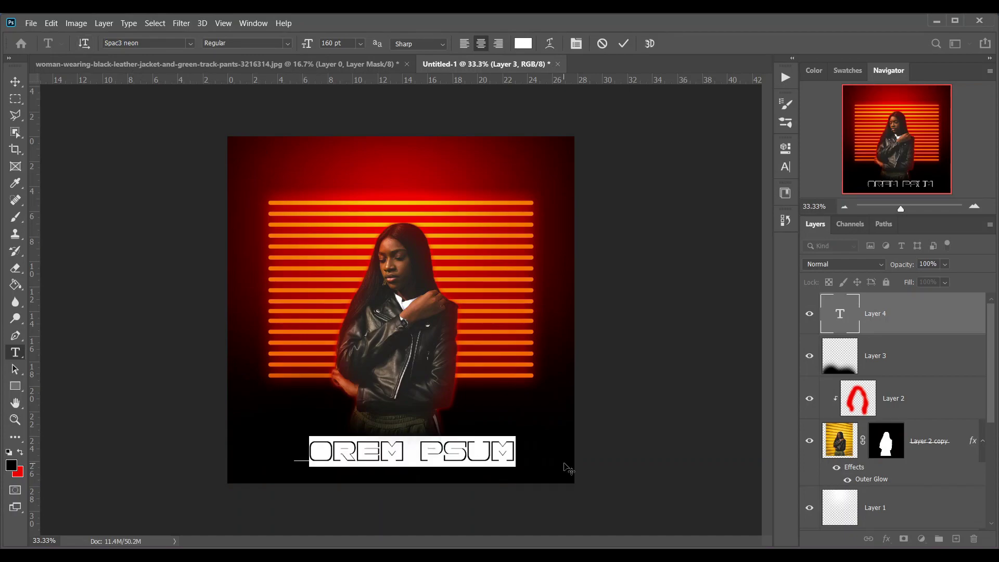
{"action": "key", "text": "BackSpace"}
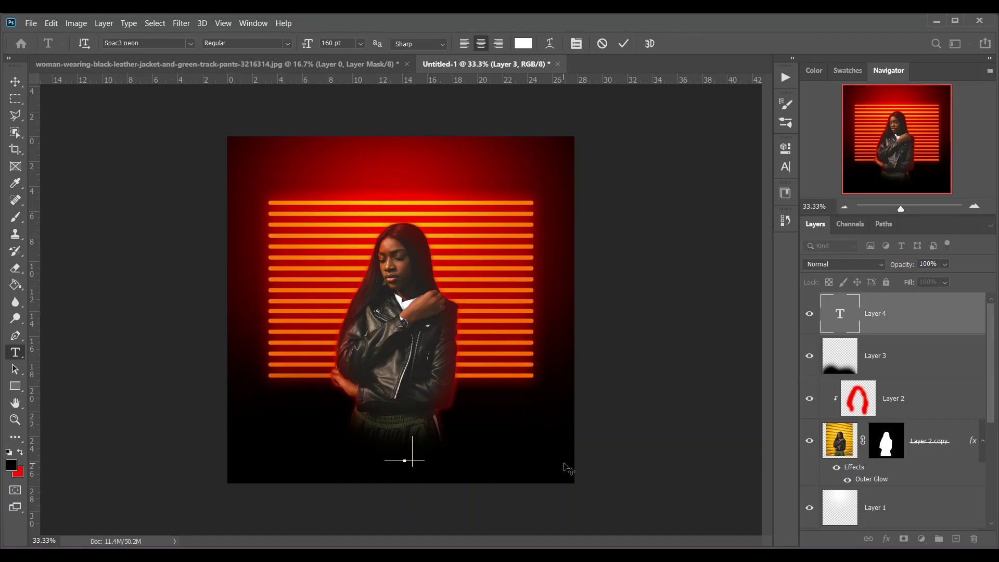
{"action": "type", "text": "MUSIV"}
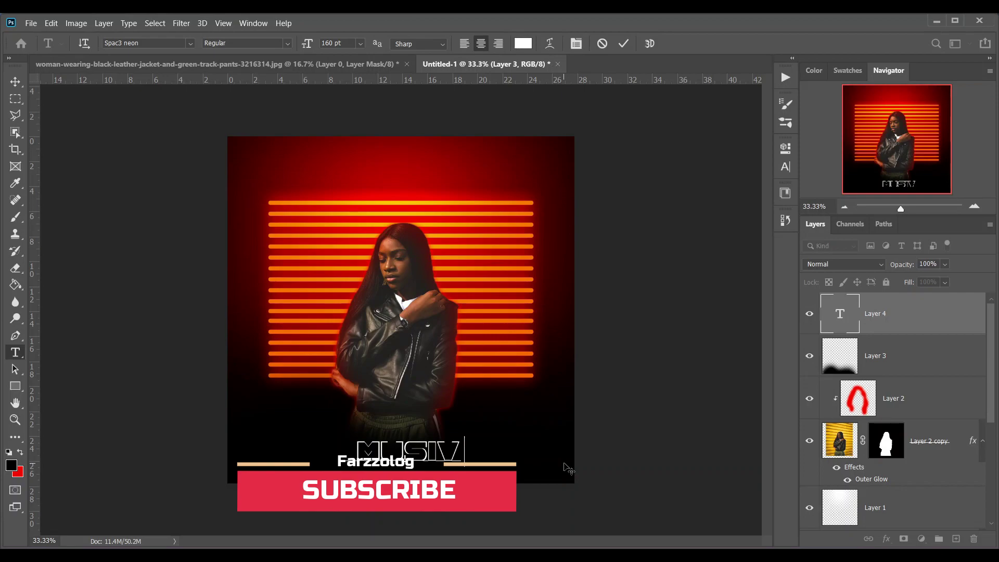
{"action": "key", "text": "BackSpace"}
{"action": "type", "text": "C ON"}
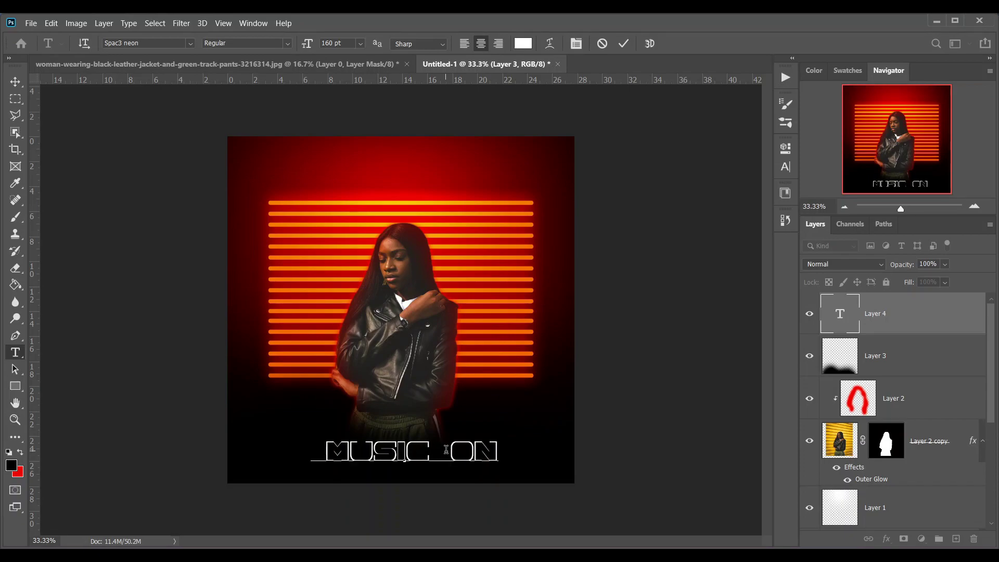
{"action": "left_click", "coordinate": [9, 91]}
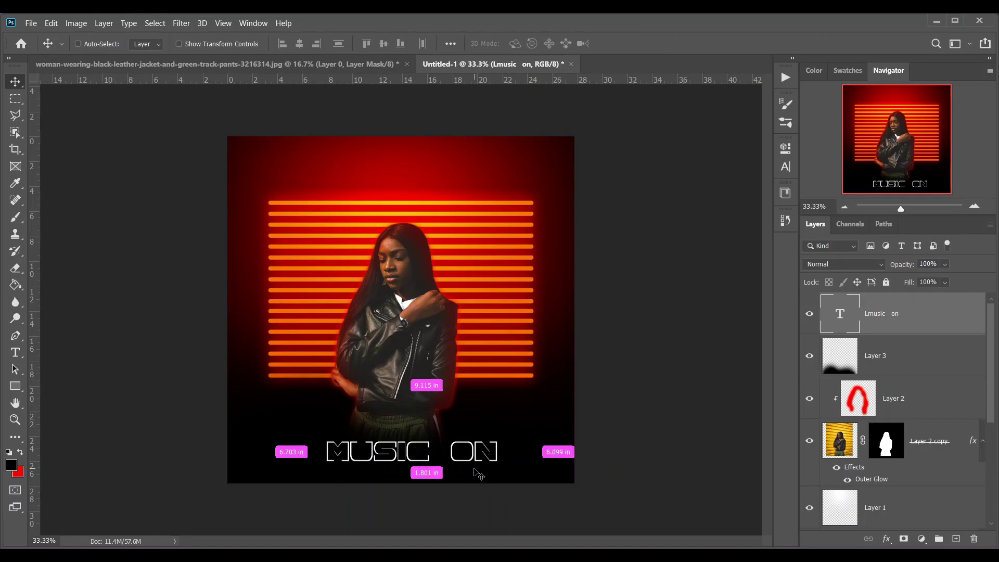
- Scale the MUSIC ON text up to about 119.55% and nudge it slightly lower
{"action": "key", "text": "ctrl+t"}
{"action": "left_click_drag", "start_coordinate": [500, 434], "coordinate": [481, 448]}
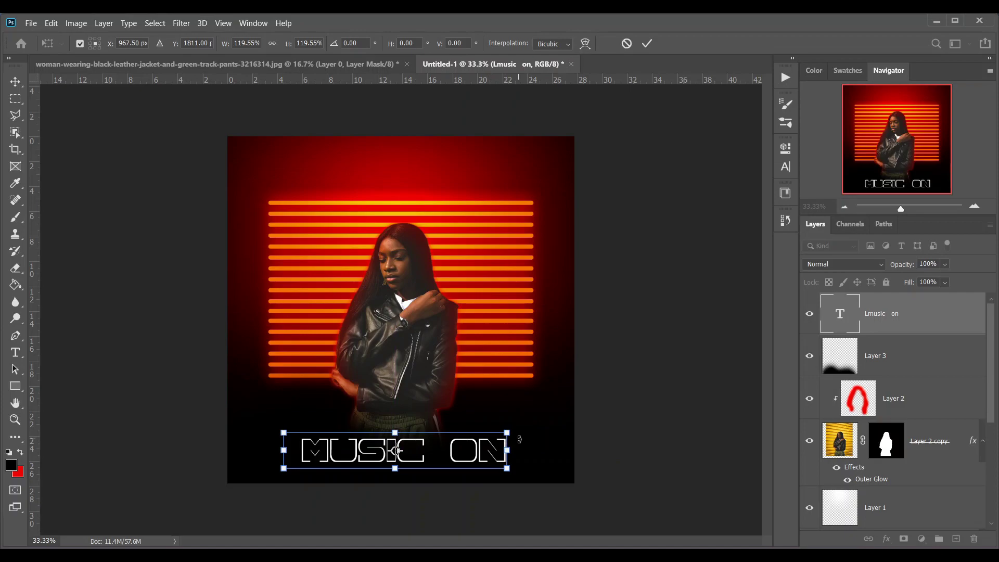
{"action": "key", "text": "Return"}
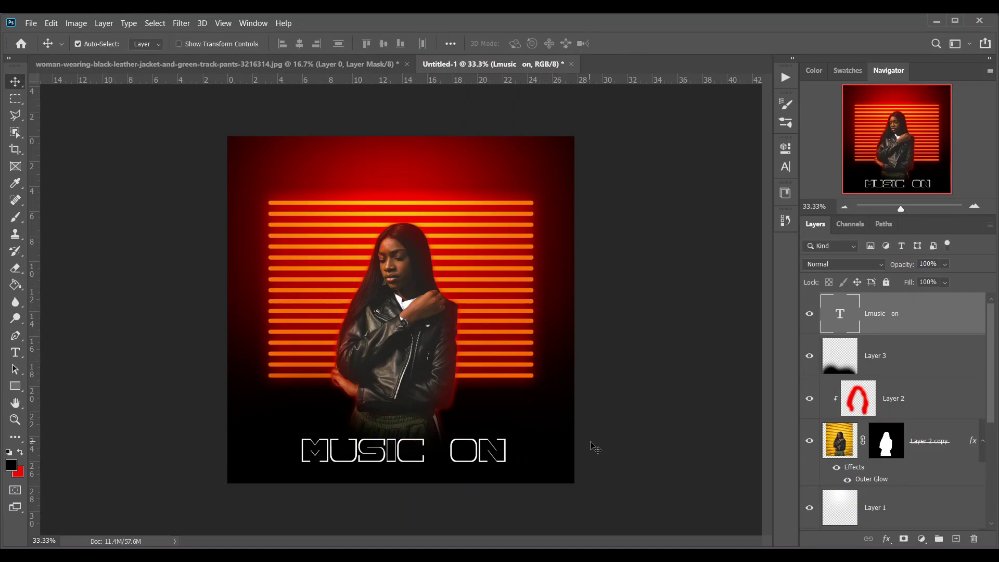
{"action": "key", "text": "shift+Down"}
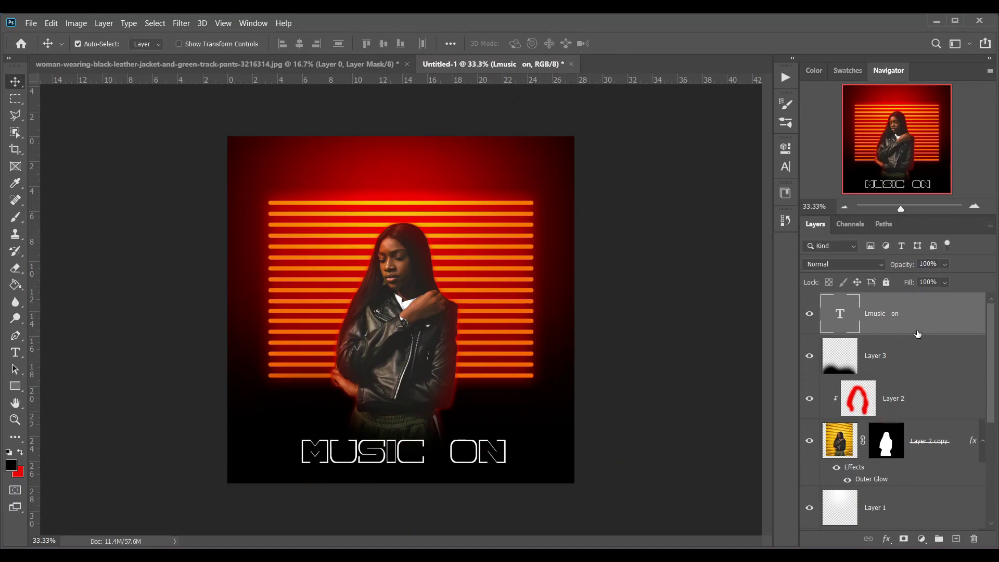
- Give the MUSIC ON layer a red Outer Glow with 38% spread, 21 px size and 100% range
{"action": "left_click", "coordinate": [884, 538]}
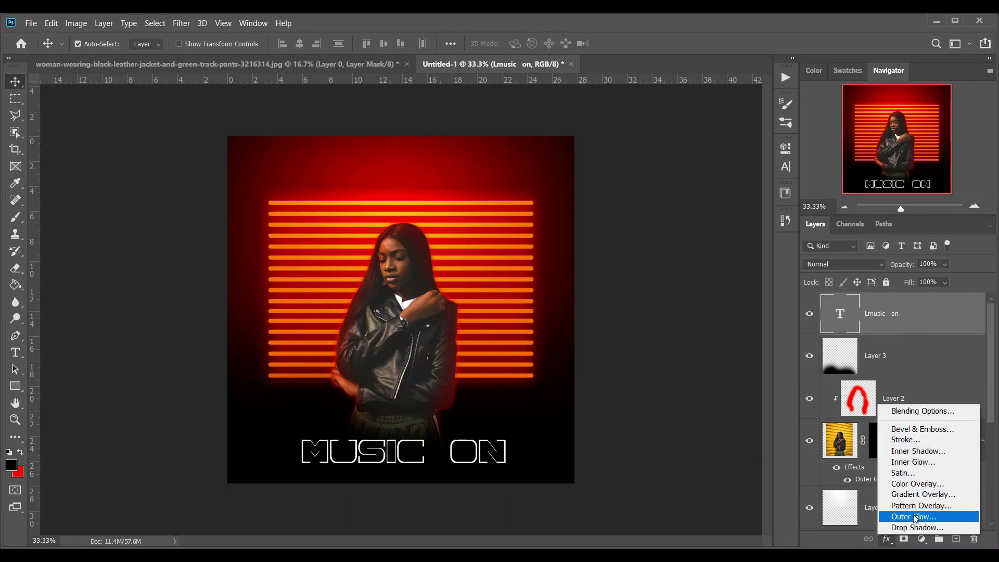
{"action": "key", "text": "Escape"}
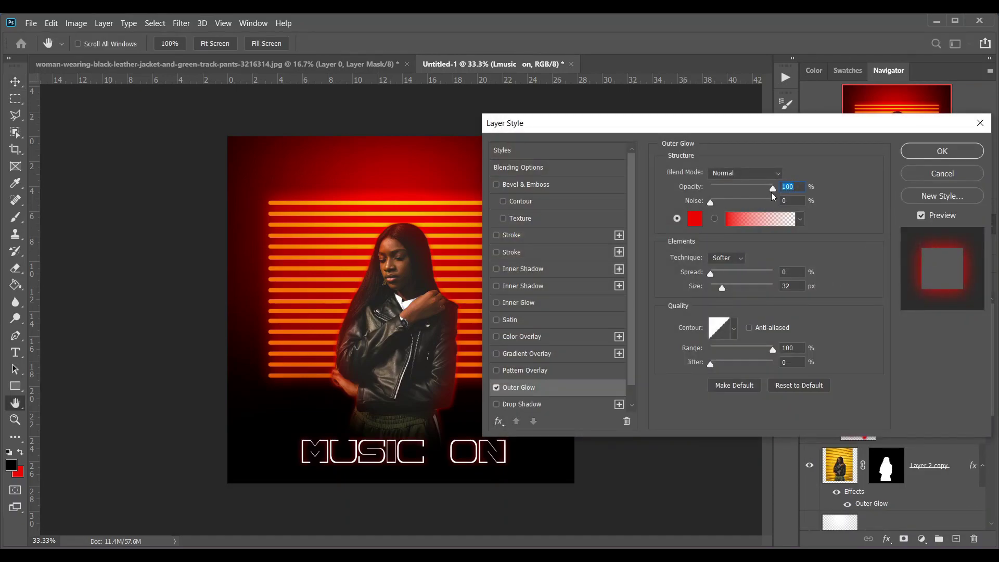
{"action": "left_click", "coordinate": [694, 218]}
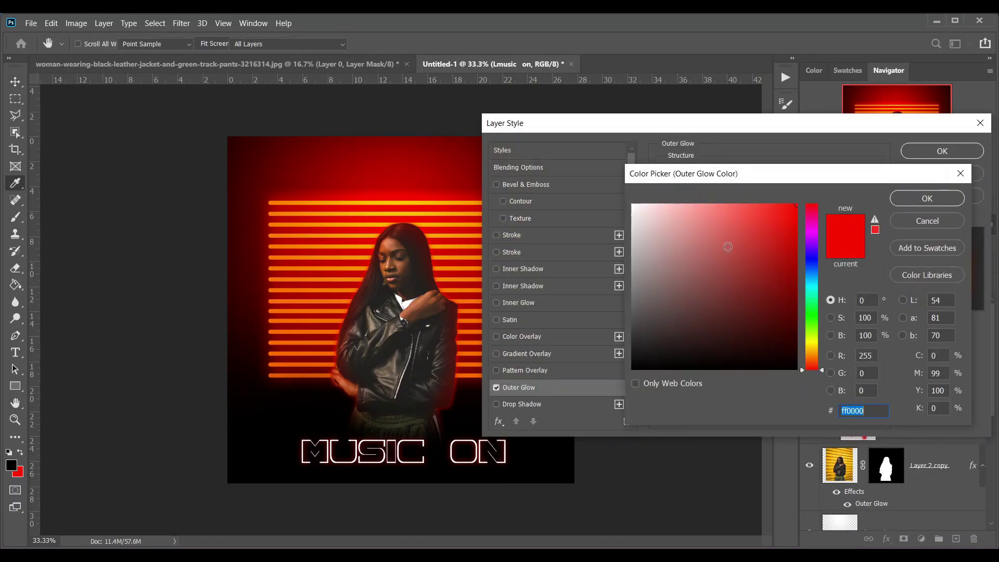
{"action": "left_click", "coordinate": [914, 202]}
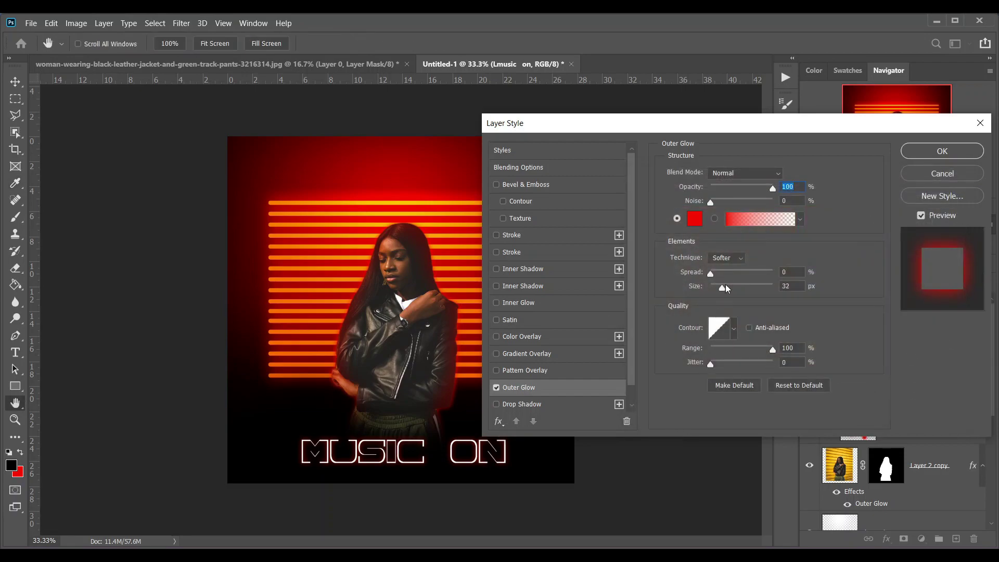
{"action": "left_click_drag", "start_coordinate": [735, 274], "coordinate": [720, 291]}
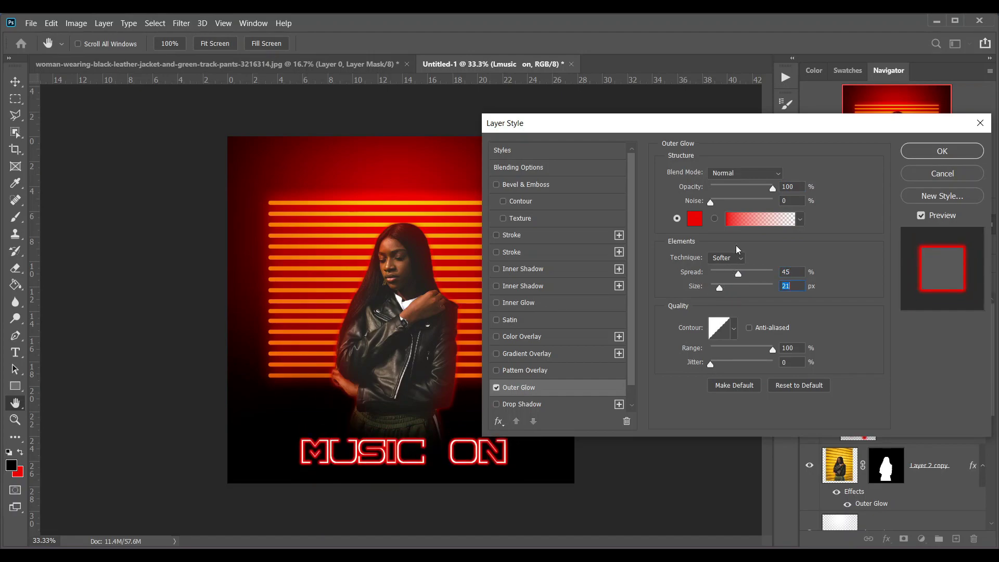
{"action": "left_click_drag", "start_coordinate": [749, 275], "coordinate": [731, 277]}
{"action": "left_click_drag", "start_coordinate": [752, 346], "coordinate": [748, 347]}
{"action": "left_click_drag", "start_coordinate": [769, 347], "coordinate": [771, 347]}
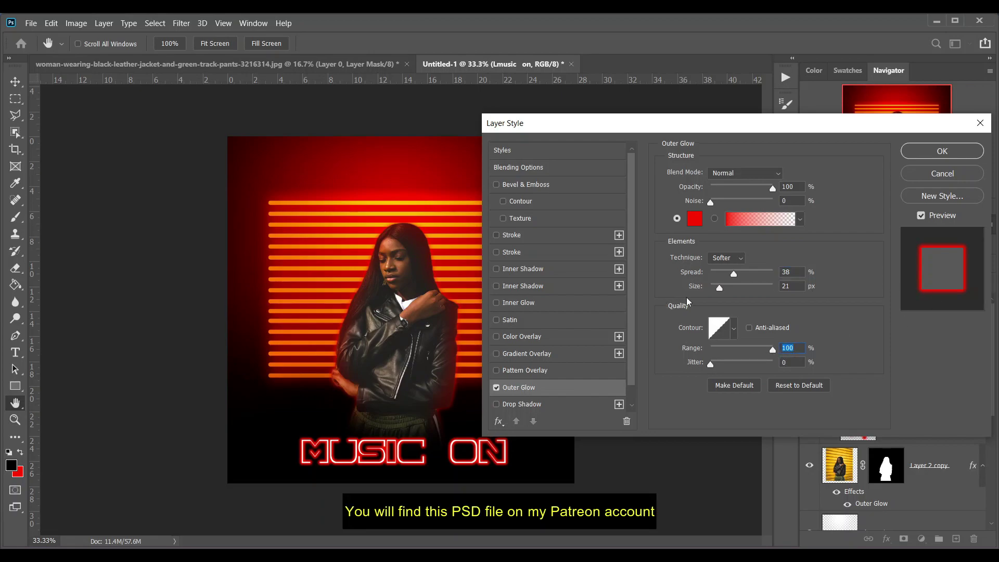
{"action": "scroll", "coordinate": [525, 401], "scroll_direction": "down", "scroll_amount": 1}
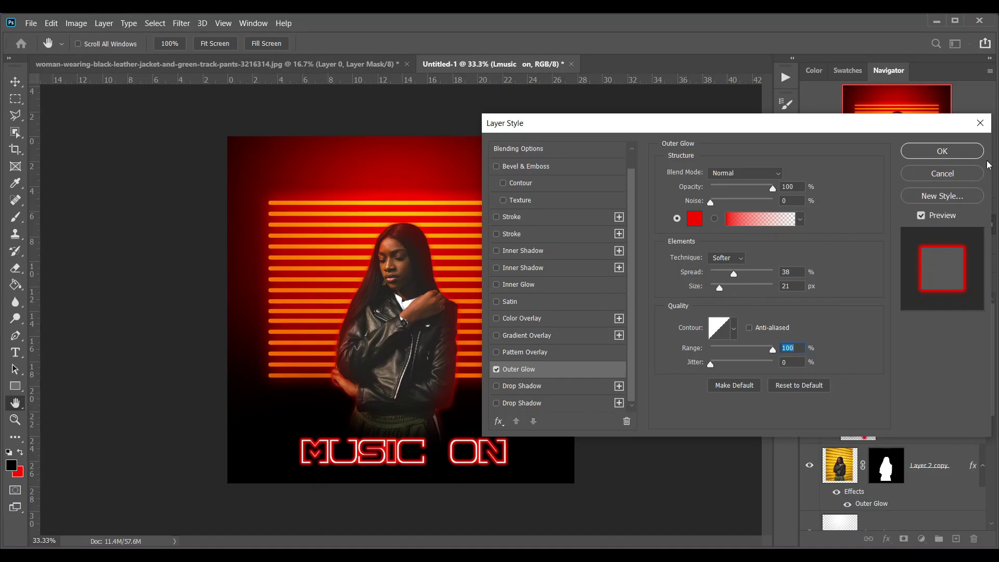
{"action": "left_click", "coordinate": [958, 153]}
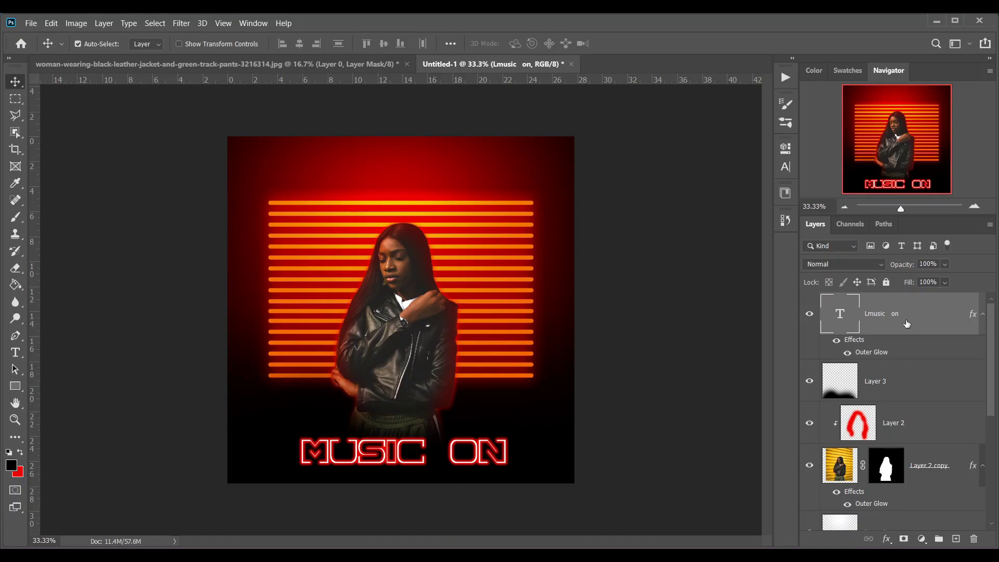
- Duplicate the MUSIC ON text layer and convert the original copy to a Smart Object
{"action": "key", "text": "ctrl+j"}
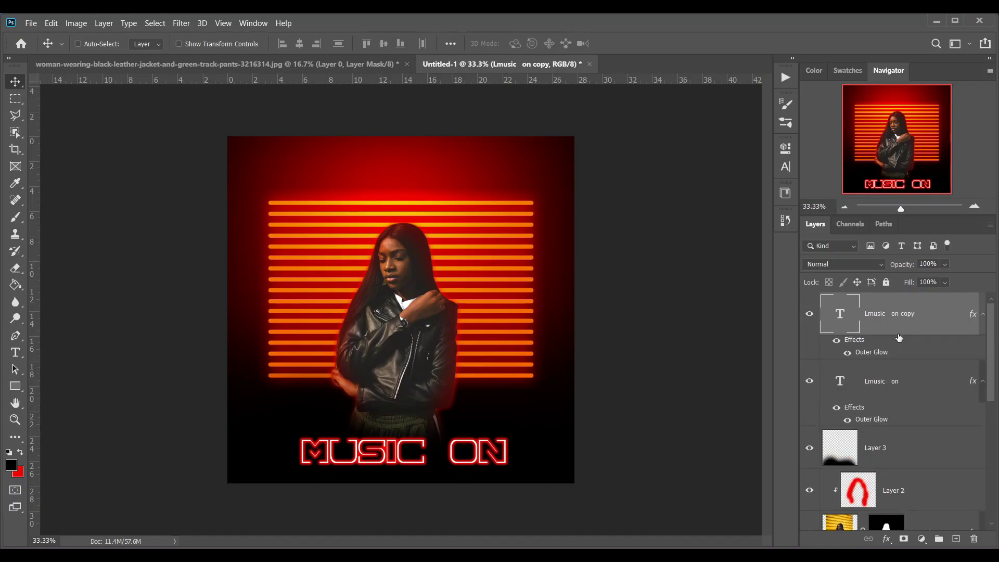
{"action": "left_click", "coordinate": [921, 380]}
{"action": "right_click", "coordinate": [920, 381]}
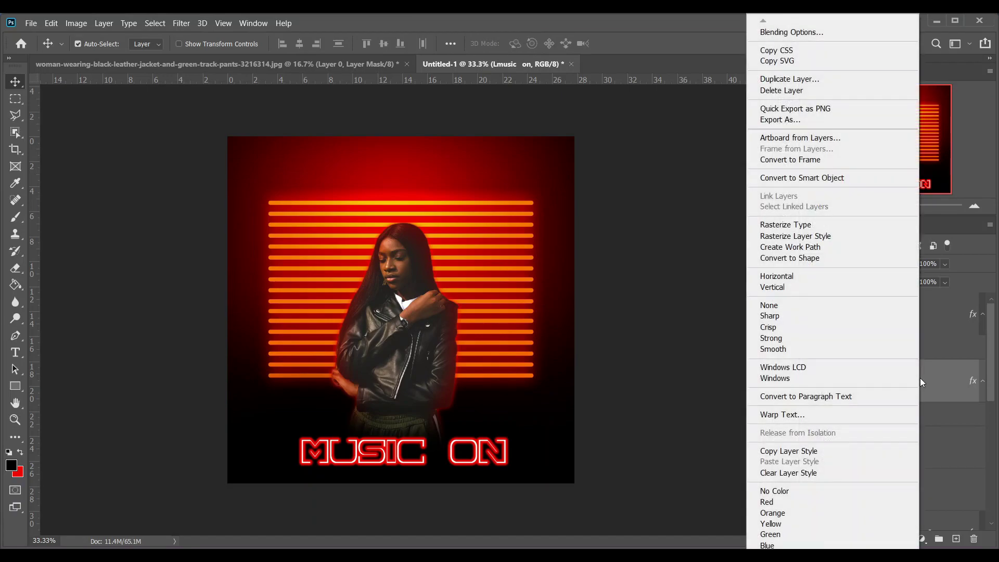
{"action": "left_click", "coordinate": [842, 175]}
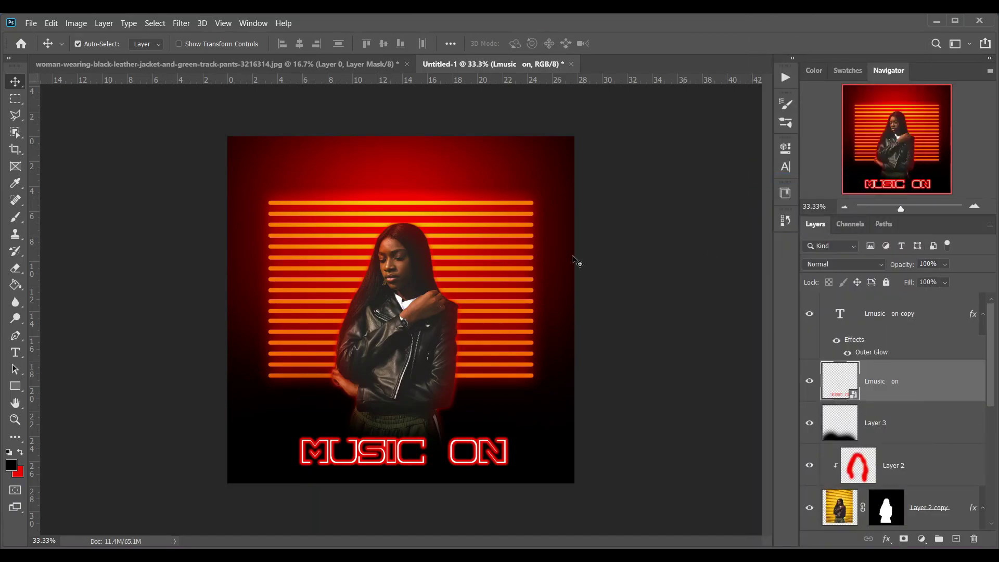
- Apply a Gaussian Blur of about 36 px radius to the lower MUSIC ON layer
{"action": "left_click", "coordinate": [181, 23]}
{"action": "mouse_move", "coordinate": [241, 167]}
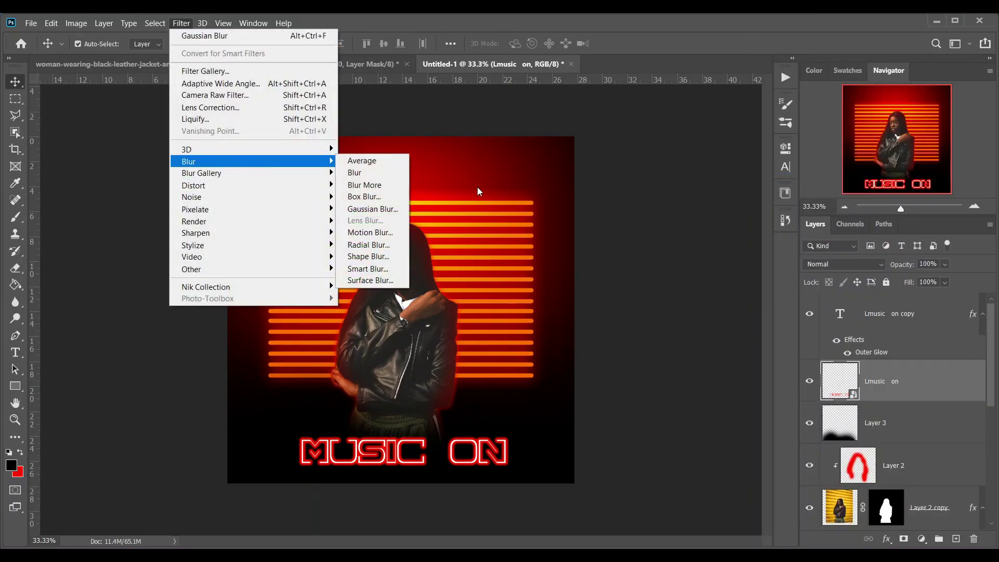
{"action": "left_click", "coordinate": [367, 208]}
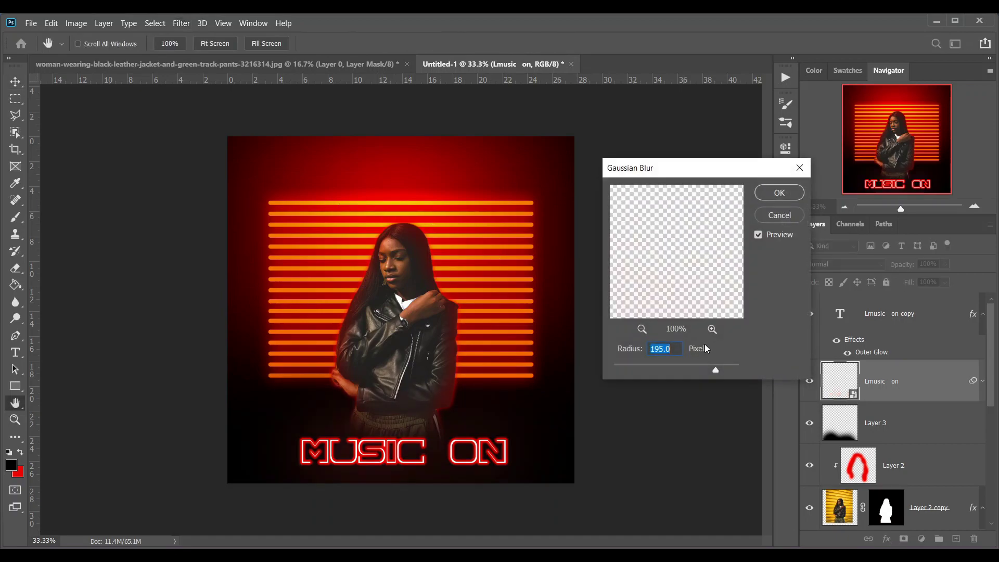
{"action": "left_click", "coordinate": [680, 366]}
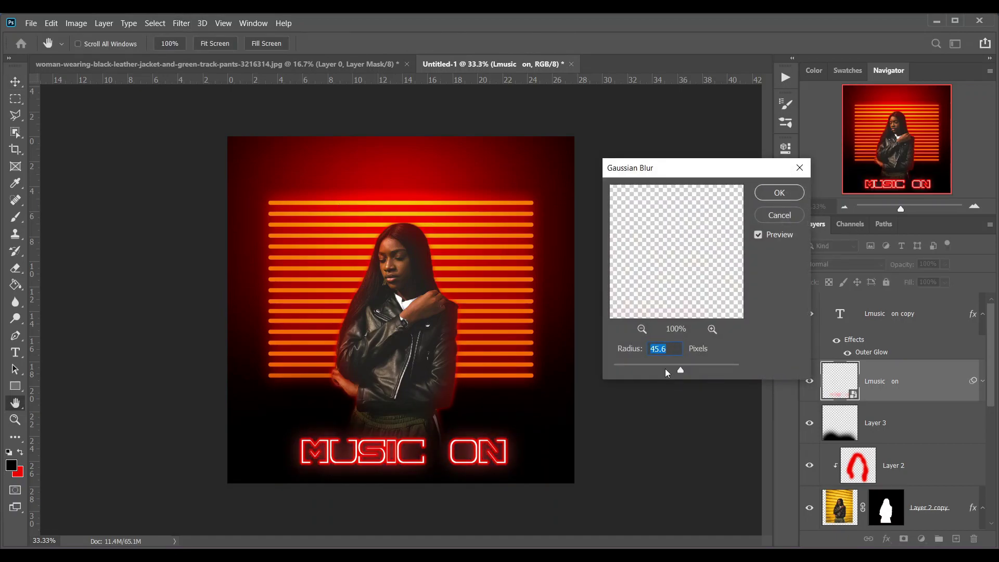
{"action": "left_click_drag", "start_coordinate": [652, 366], "coordinate": [652, 367]}
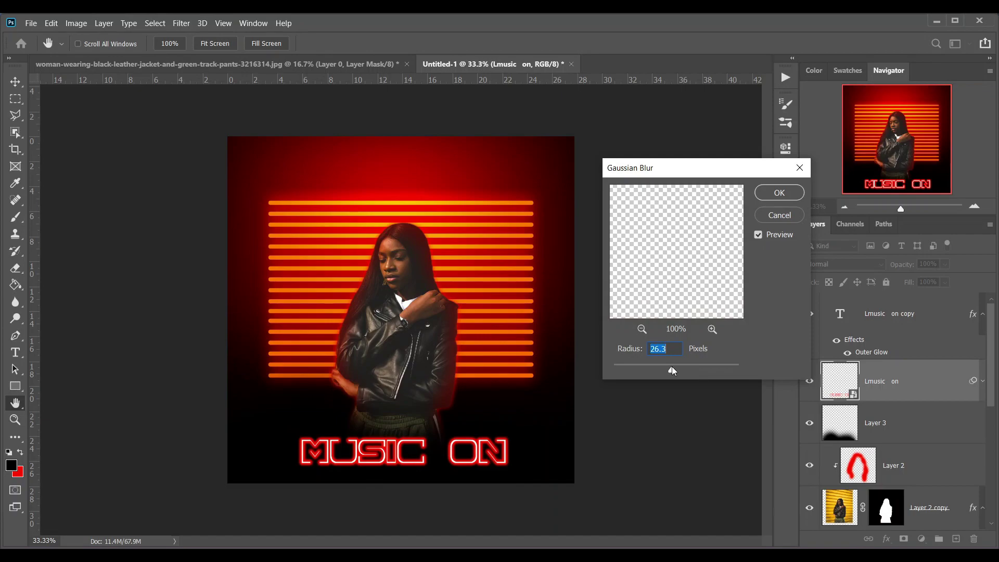
{"action": "left_click_drag", "start_coordinate": [678, 368], "coordinate": [676, 368]}
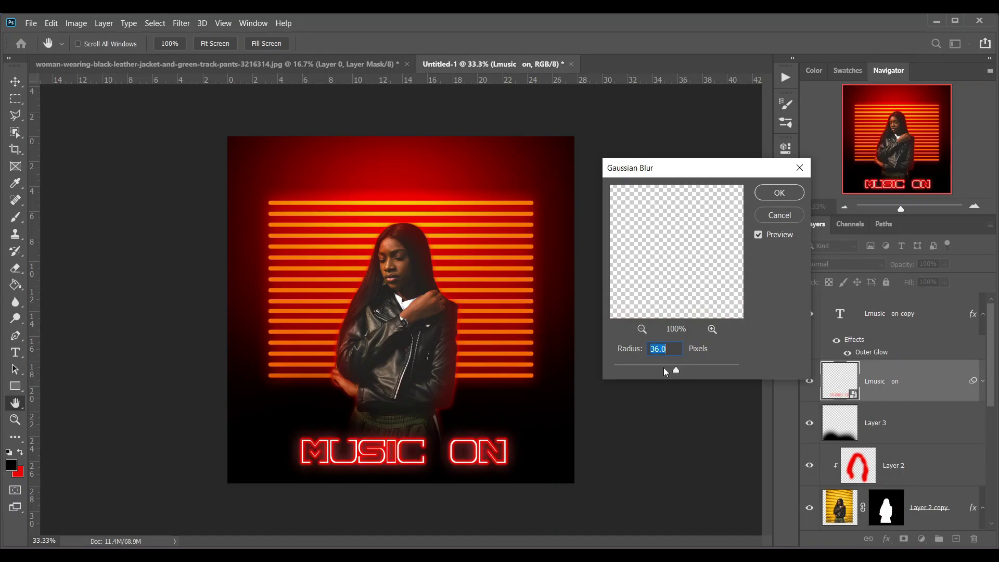
{"action": "left_click", "coordinate": [778, 192]}
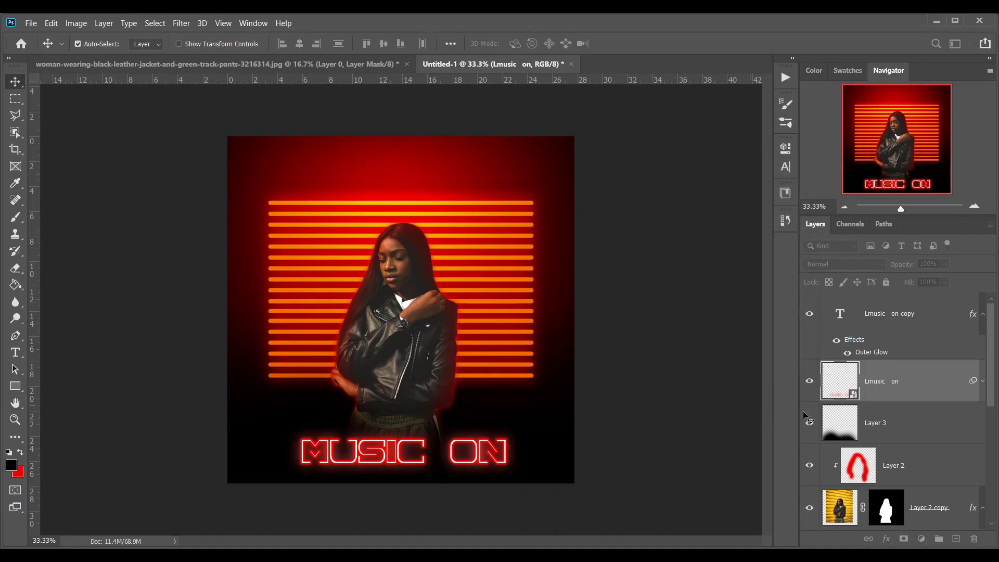